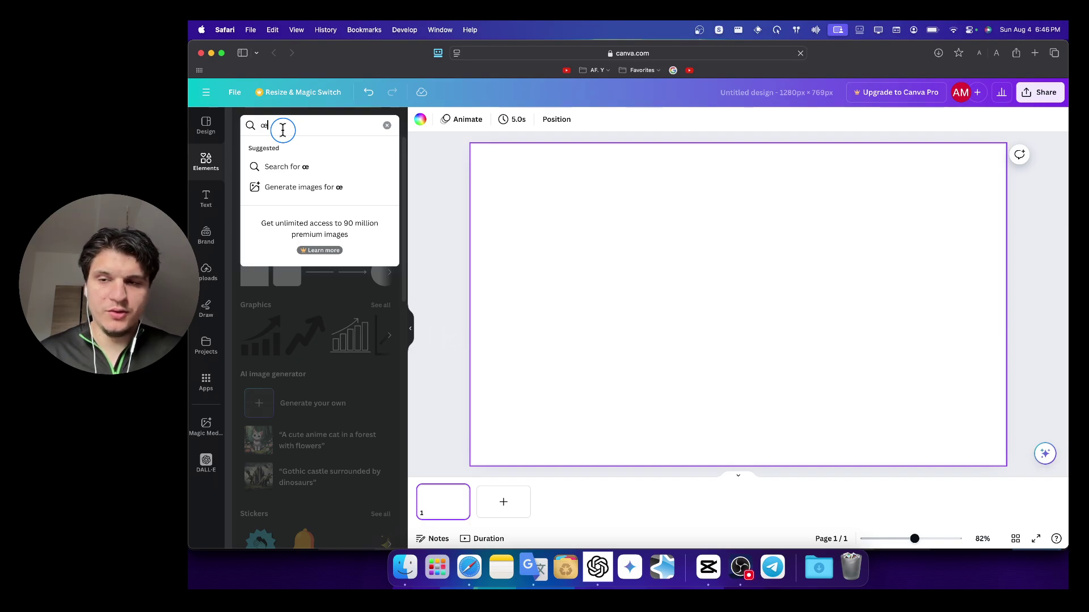
- Search the elements for "cat" and limit the results to videos
key("BackSpace")
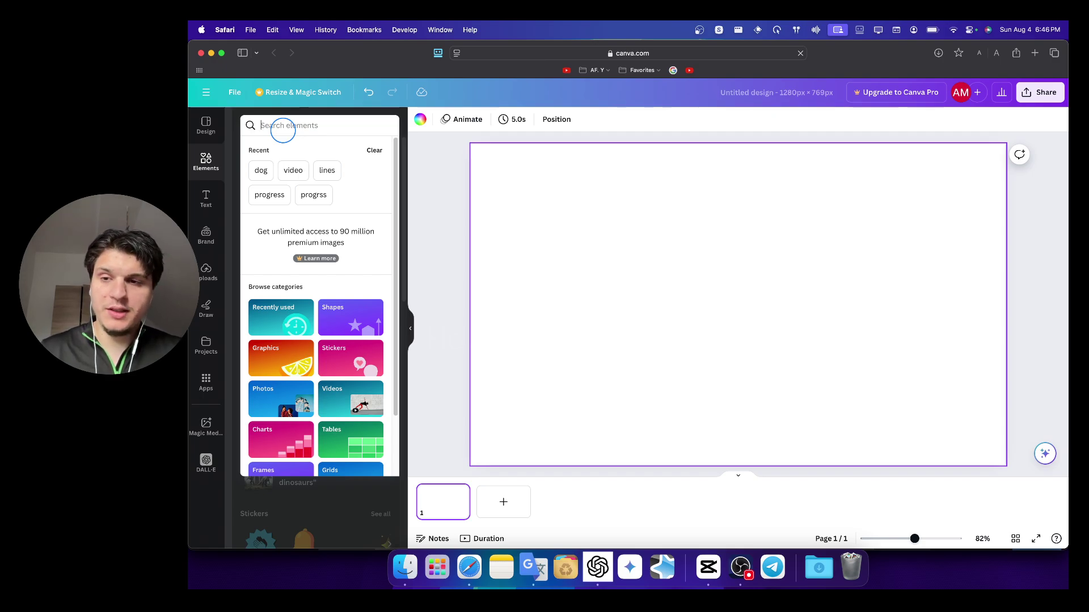
type("cat")
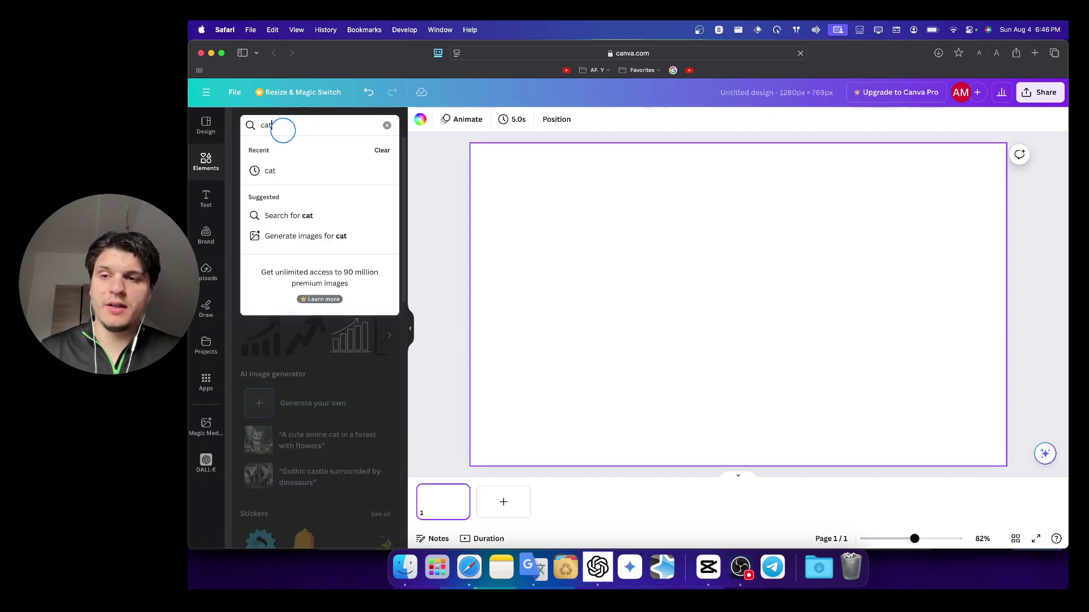
key("Return")
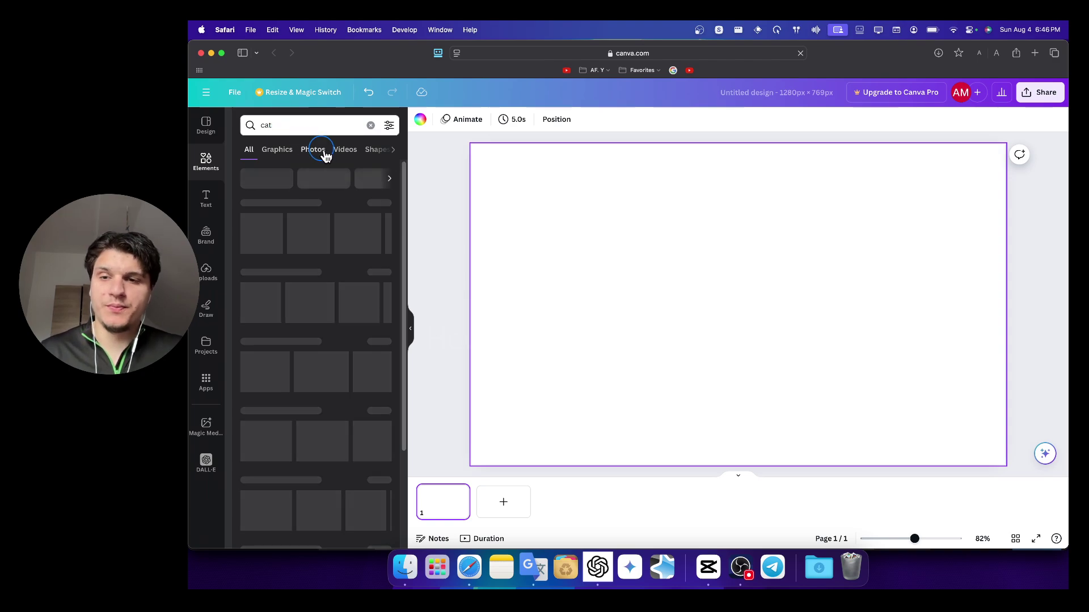
left_click(333, 157)
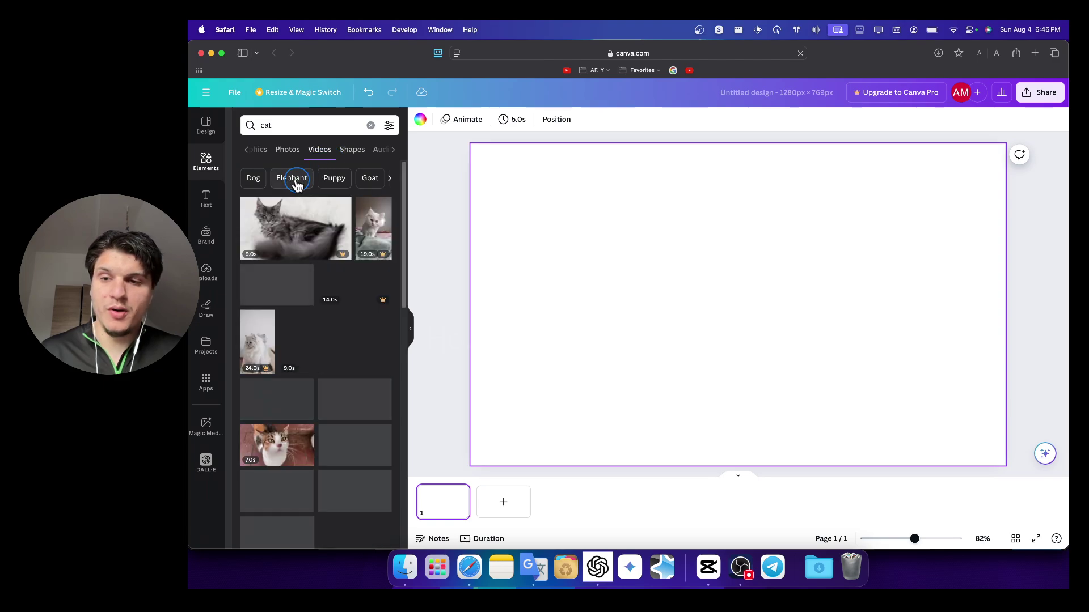
- Add the 9-second video of the orange cat in green grass to the blank page, discarding the grey kitten clip
left_click(316, 212)
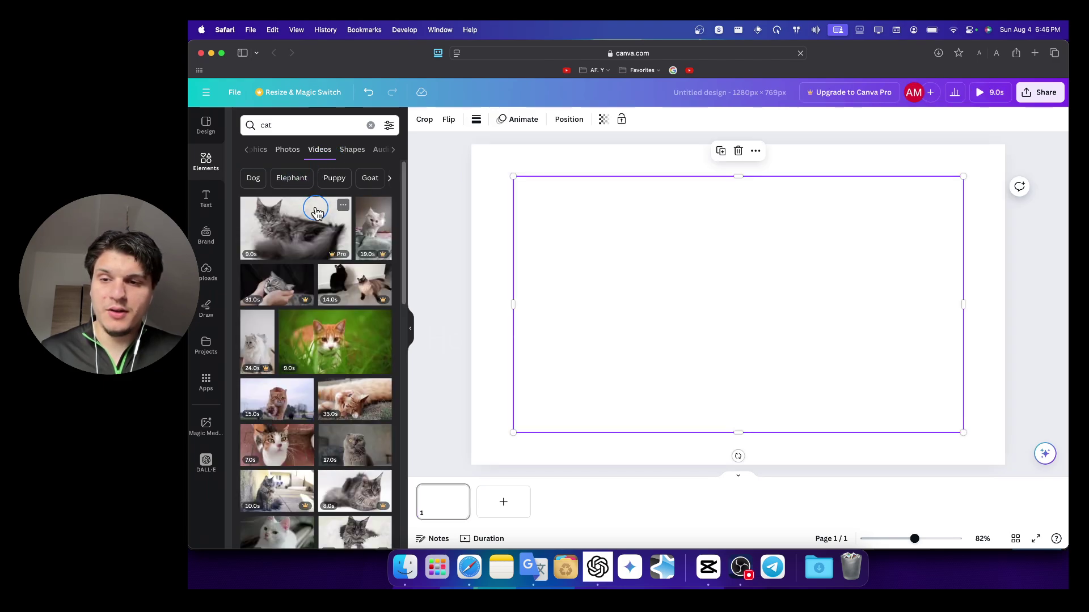
left_click(369, 92)
left_click(342, 418)
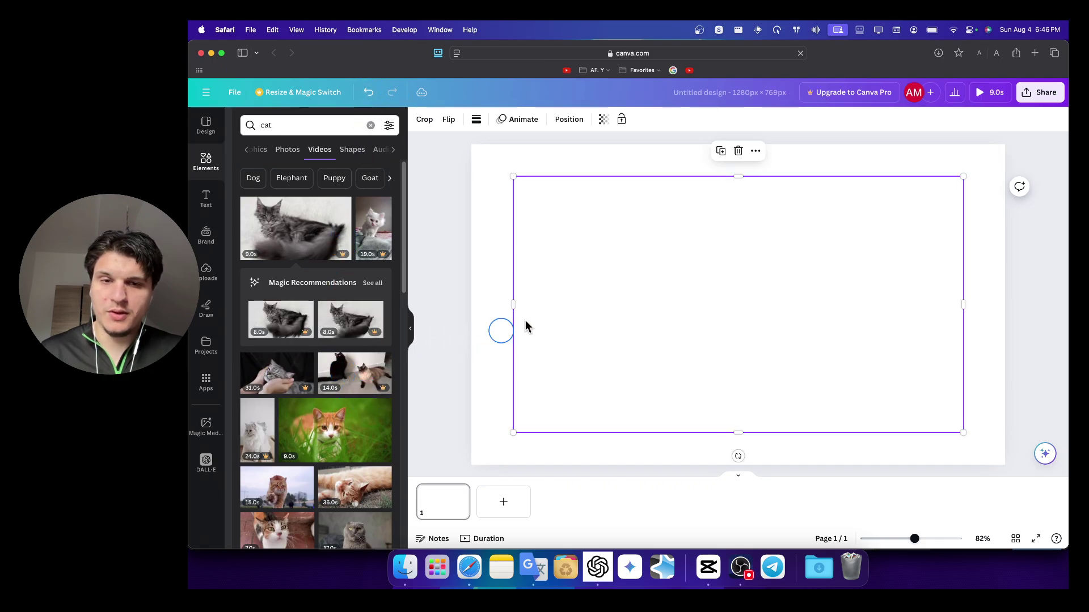
- Reposition and enlarge the orange cat video so it covers the whole page, and pause its playback
left_click_drag(610, 270, 576, 243)
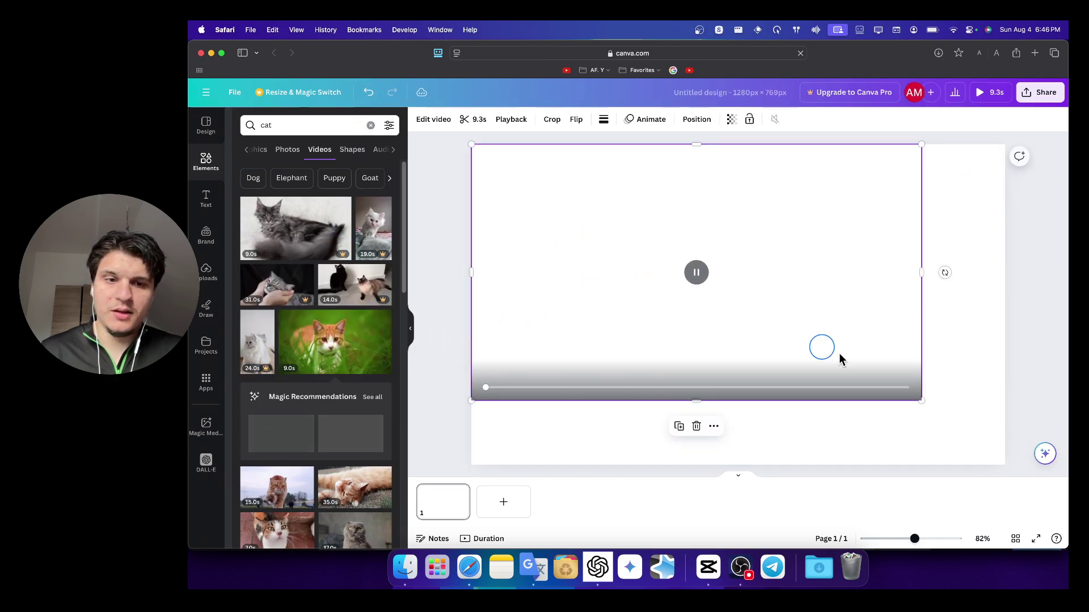
left_click_drag(921, 400, 1045, 454)
left_click_drag(967, 382, 946, 383)
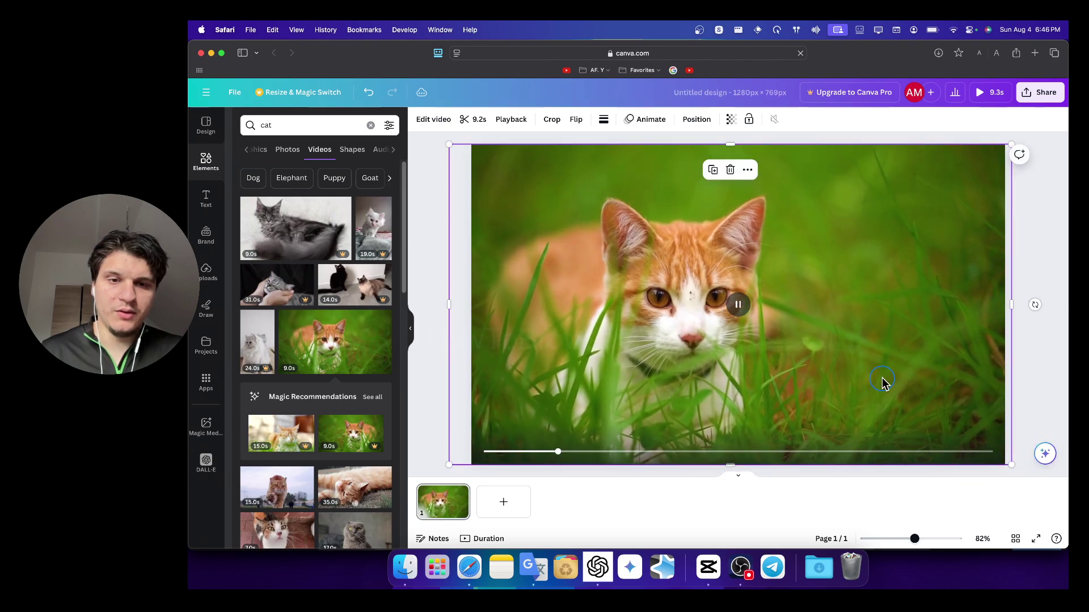
left_click(741, 303)
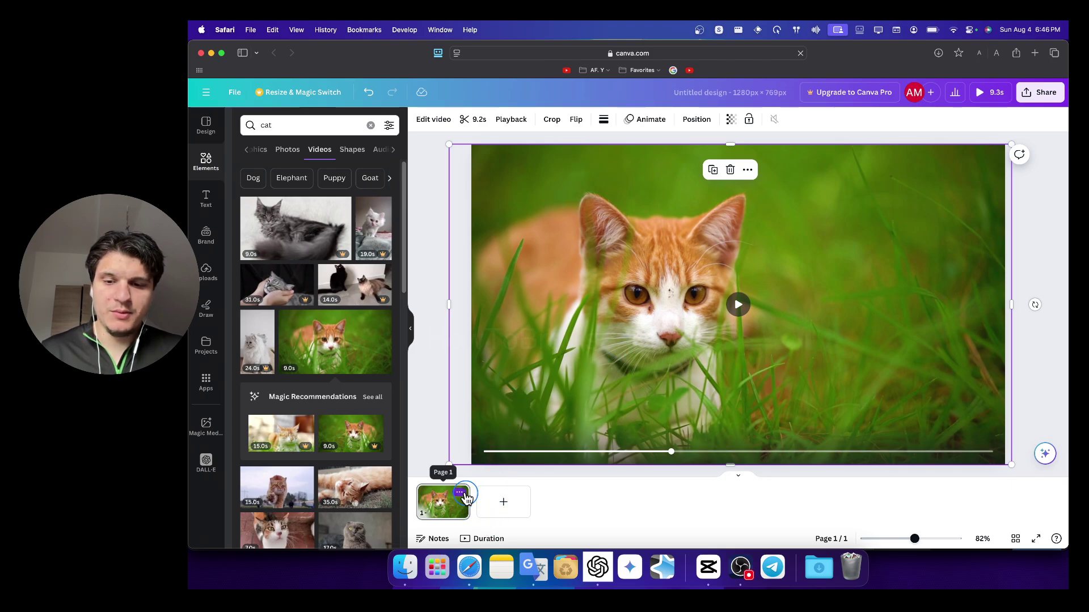
- Duplicate the page with the cat video
left_click(460, 492)
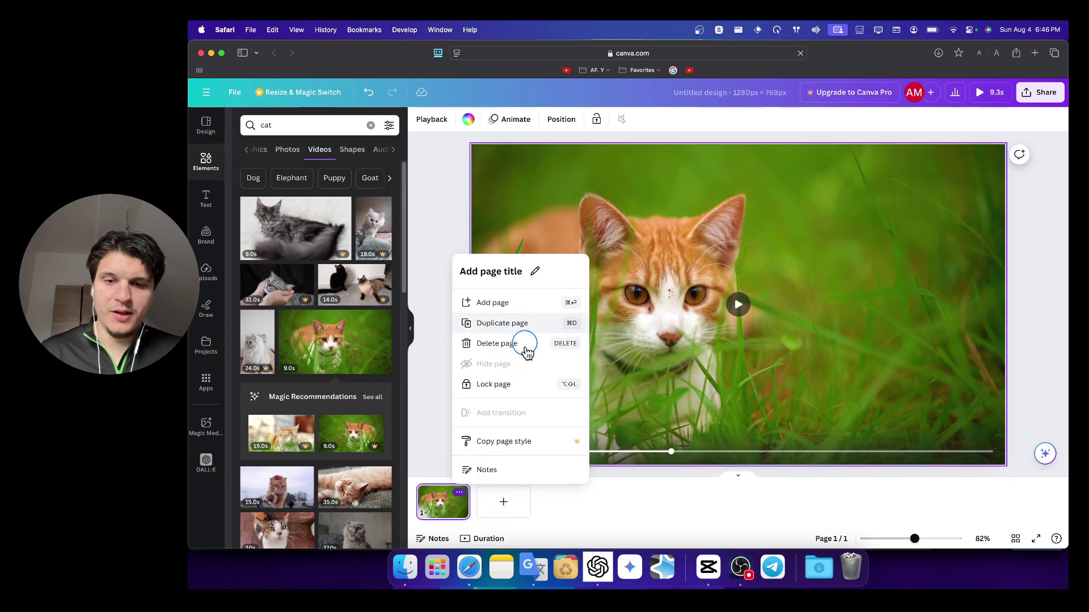
left_click(596, 499)
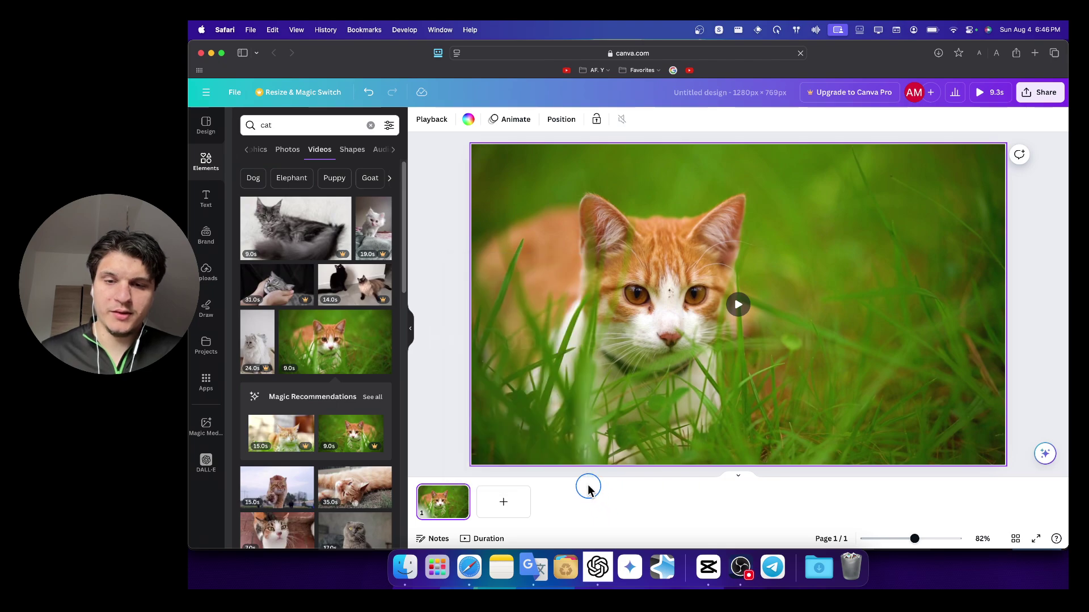
key("super+d")
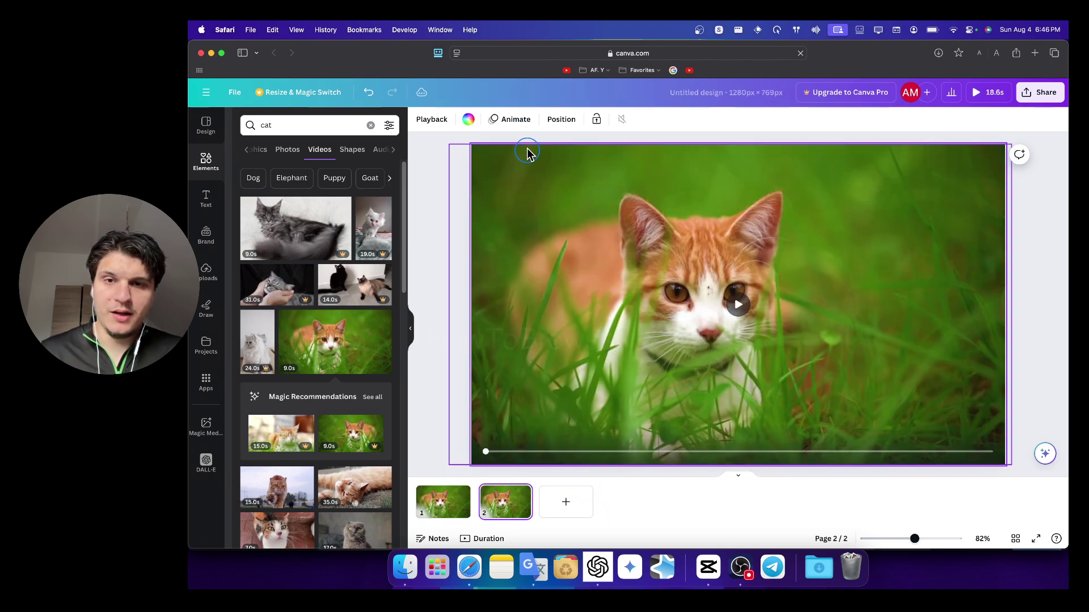
left_click(493, 511)
left_click(537, 228)
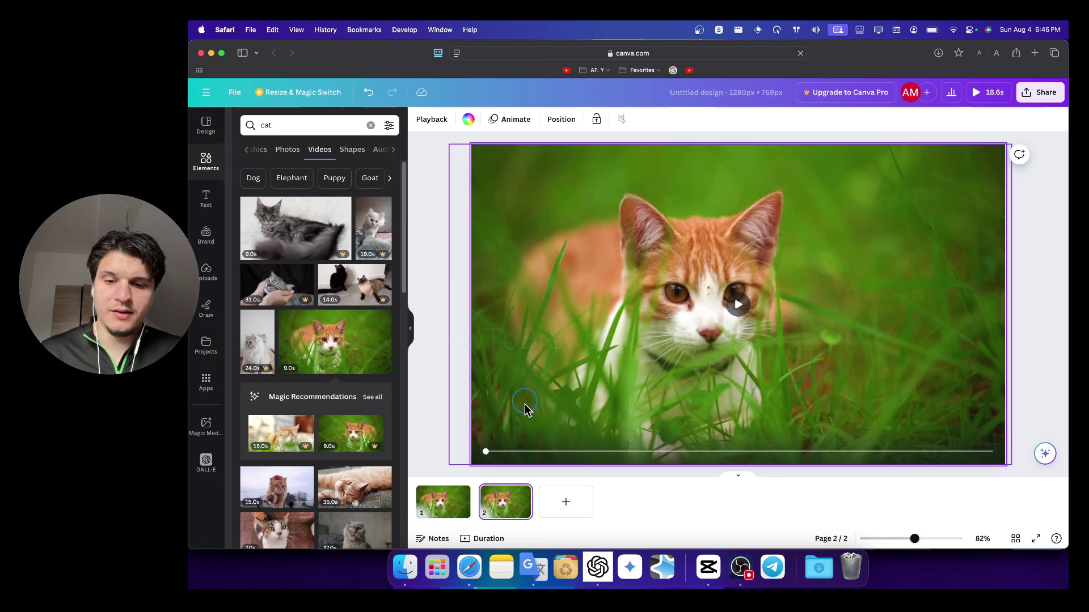
left_click(526, 484)
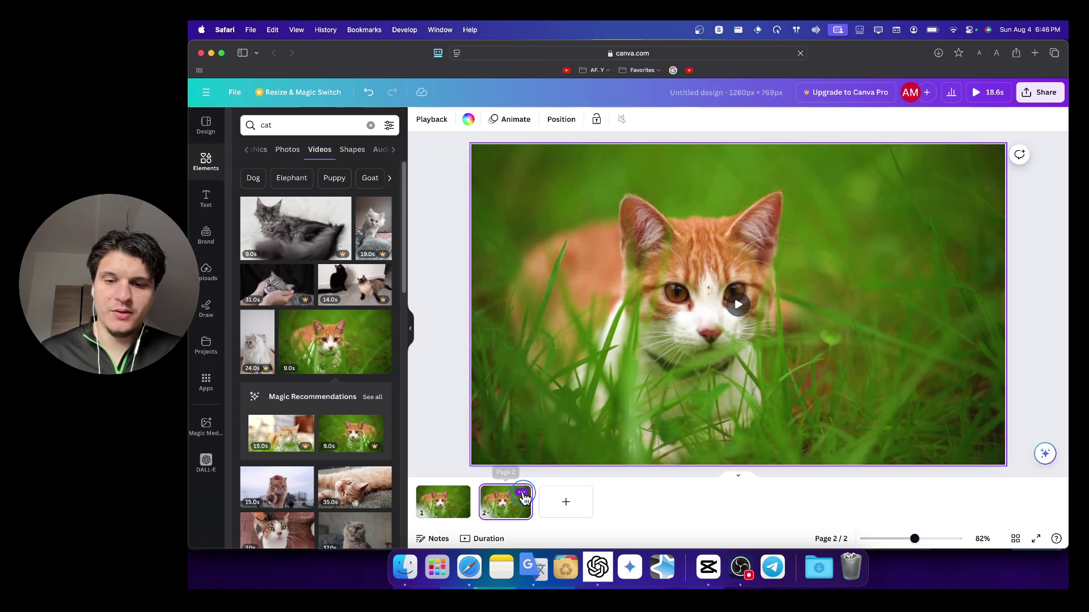
left_click(521, 493)
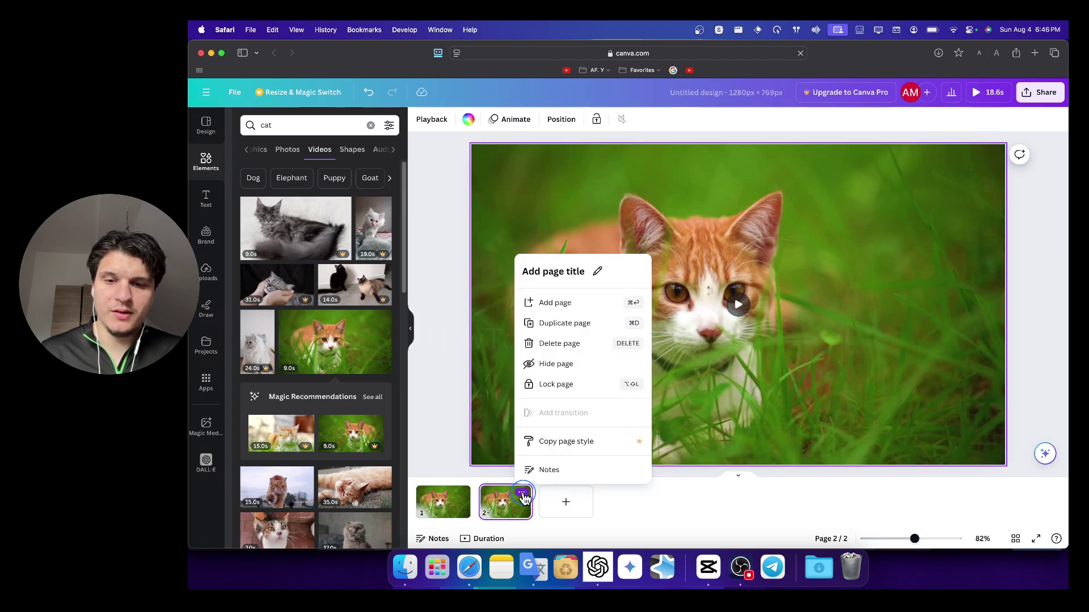
left_click(448, 510)
left_click(491, 508)
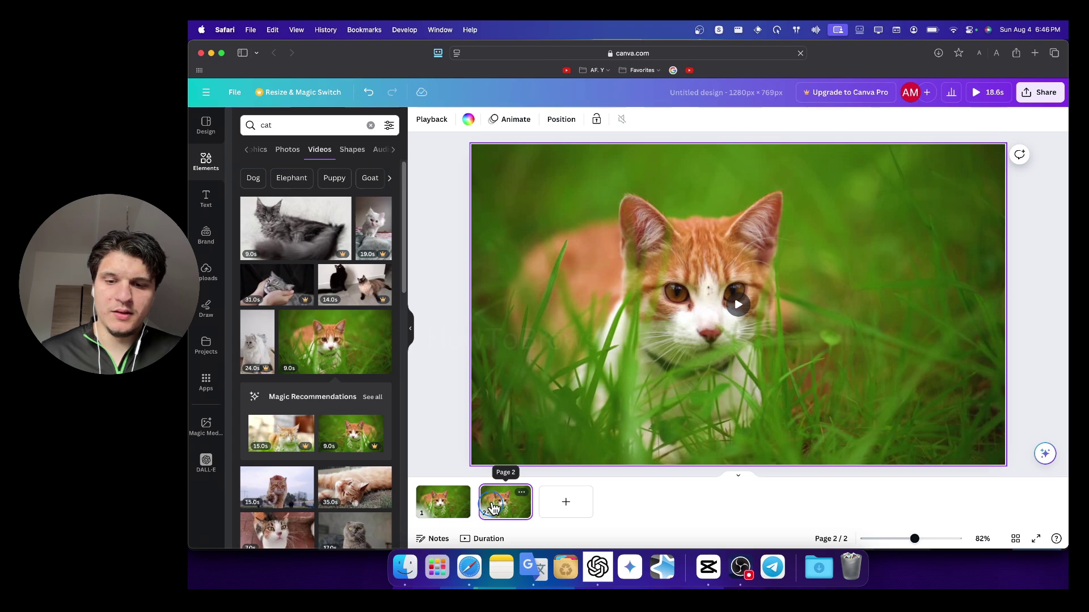
- Show the page durations in the timeline and shorten the first page to 4.7 seconds
left_click(482, 538)
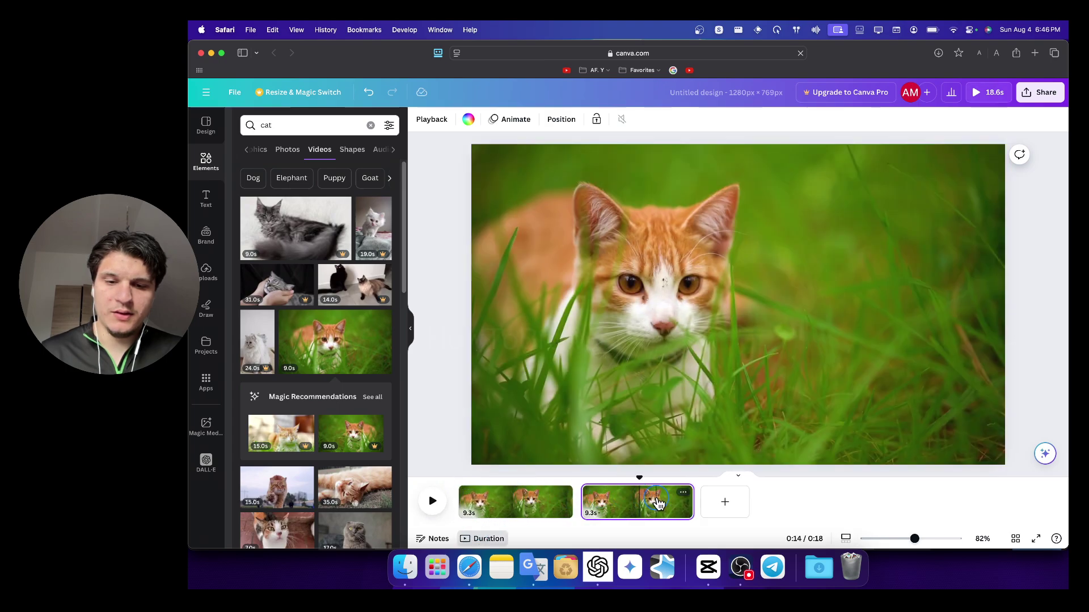
mouse_move(689, 502)
left_mouse_down()
mouse_move(616, 502)
mouse_move(739, 503)
mouse_move(666, 501)
mouse_move(693, 502)
left_mouse_up()
left_click_drag(572, 501, 515, 504)
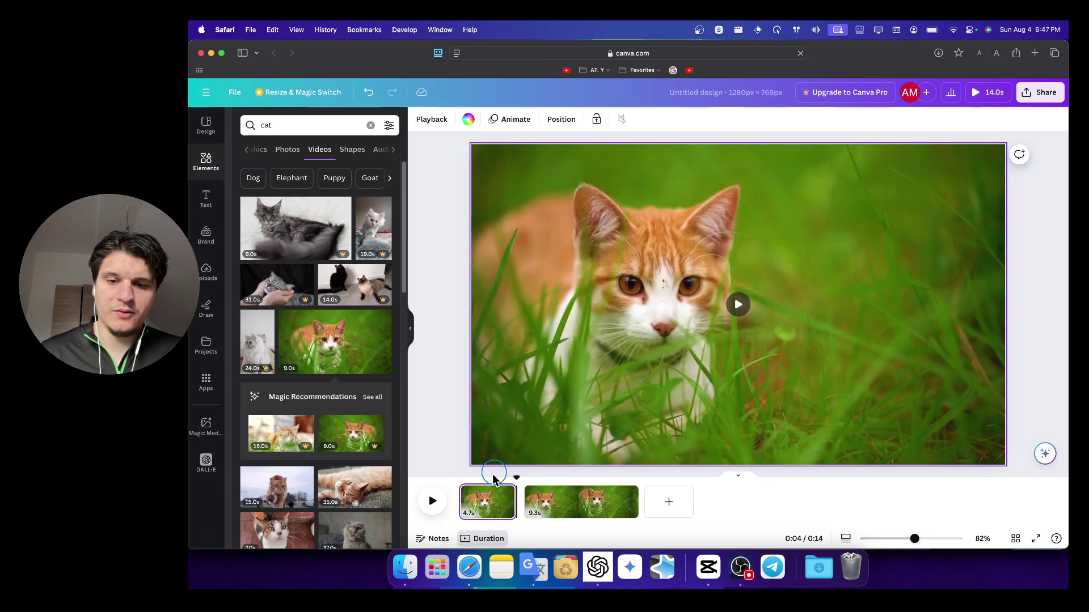
- Enlarge the video on the second page well beyond the page edges for a close-up of the cat
left_click(577, 495)
left_click(646, 382)
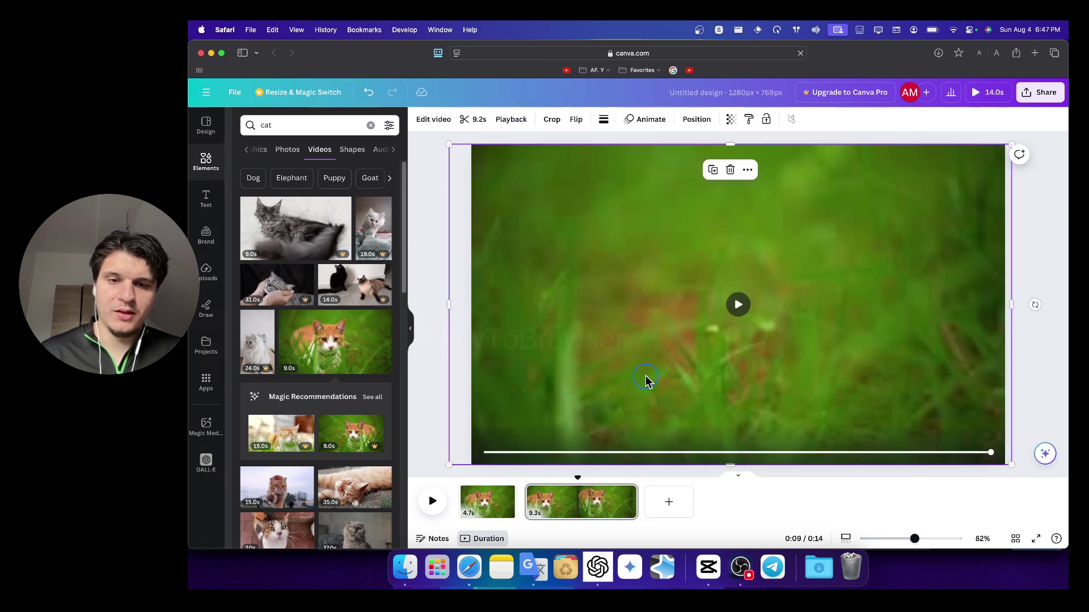
left_click_drag(914, 541, 890, 542)
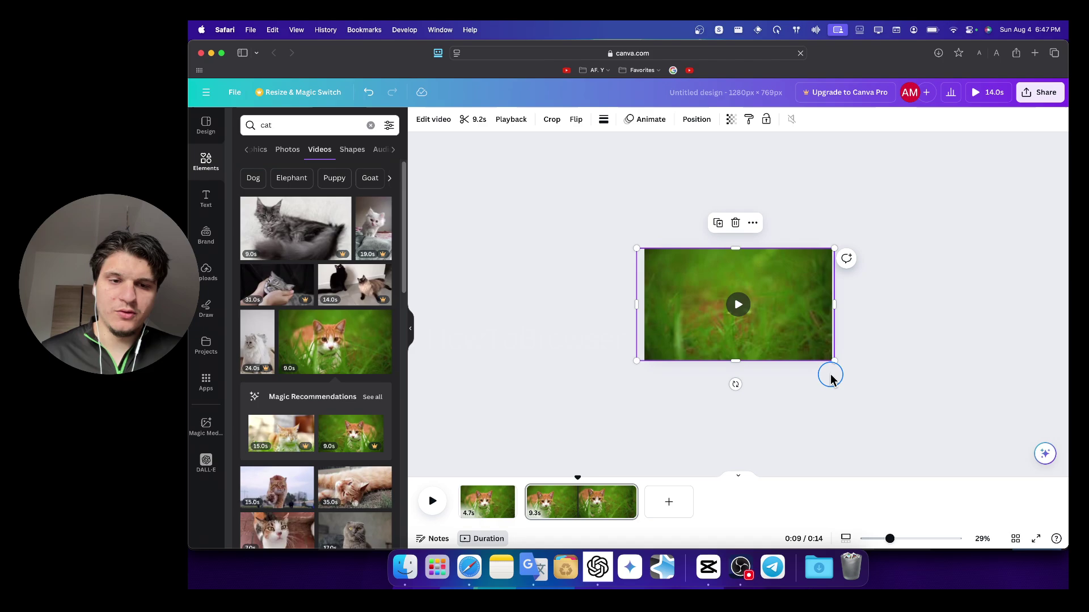
left_click_drag(833, 361, 924, 409)
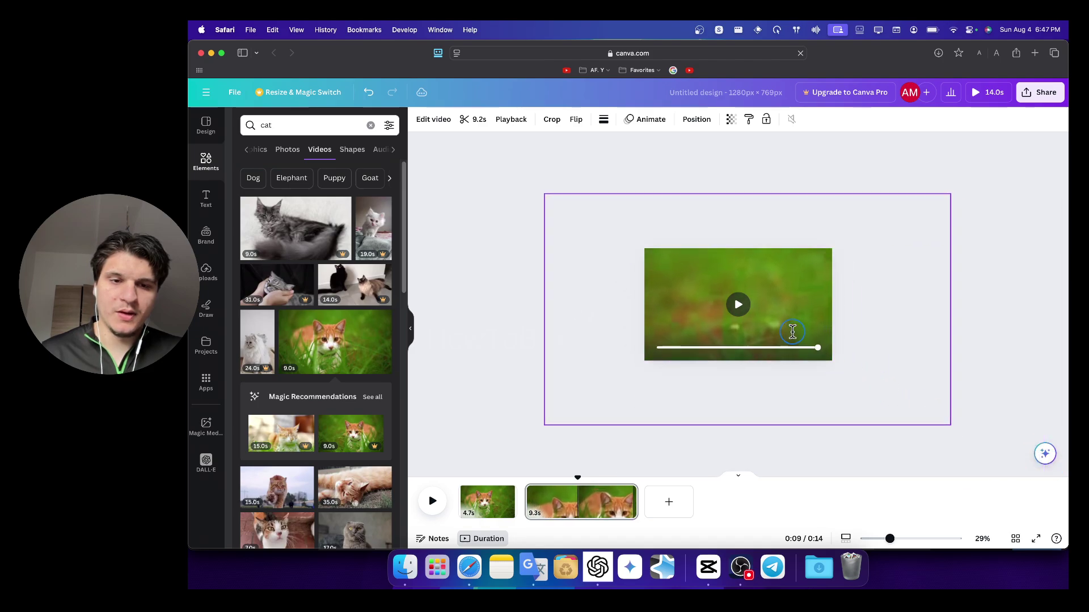
- Play the beginning of the second page to check the cat close-up
mouse_move(575, 486)
left_mouse_down()
mouse_move(597, 482)
mouse_move(584, 485)
left_mouse_up()
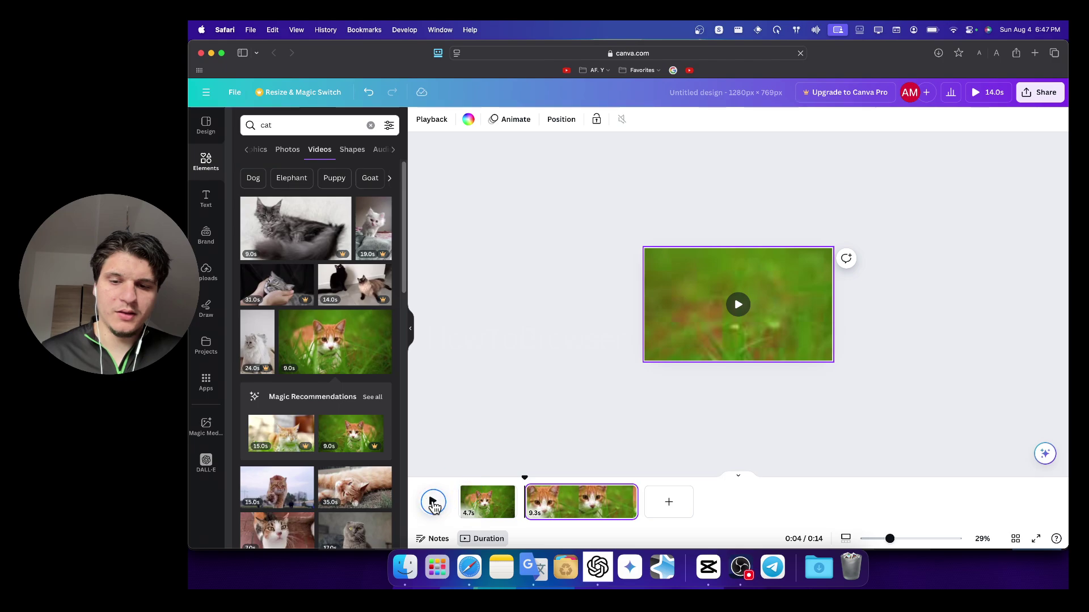
left_click(433, 503)
left_click(432, 502)
left_click(756, 328)
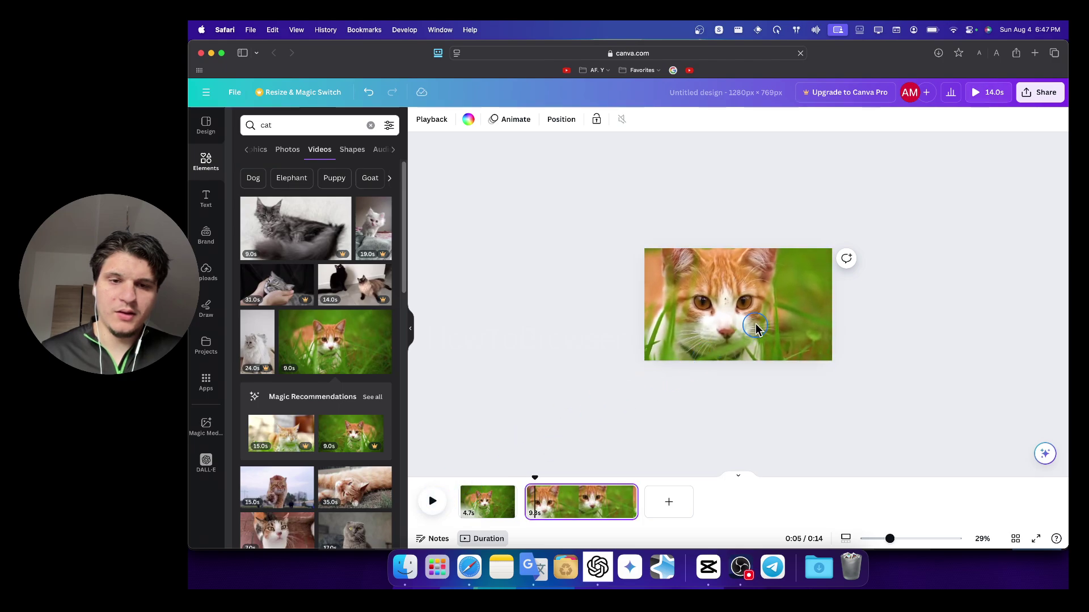
left_click(645, 376)
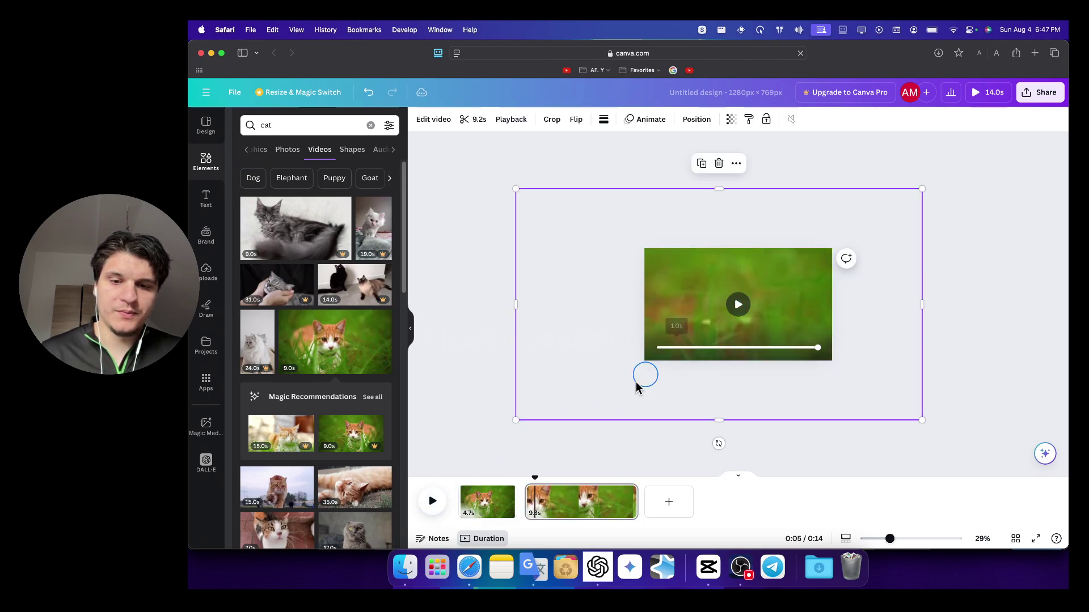
left_click(533, 481)
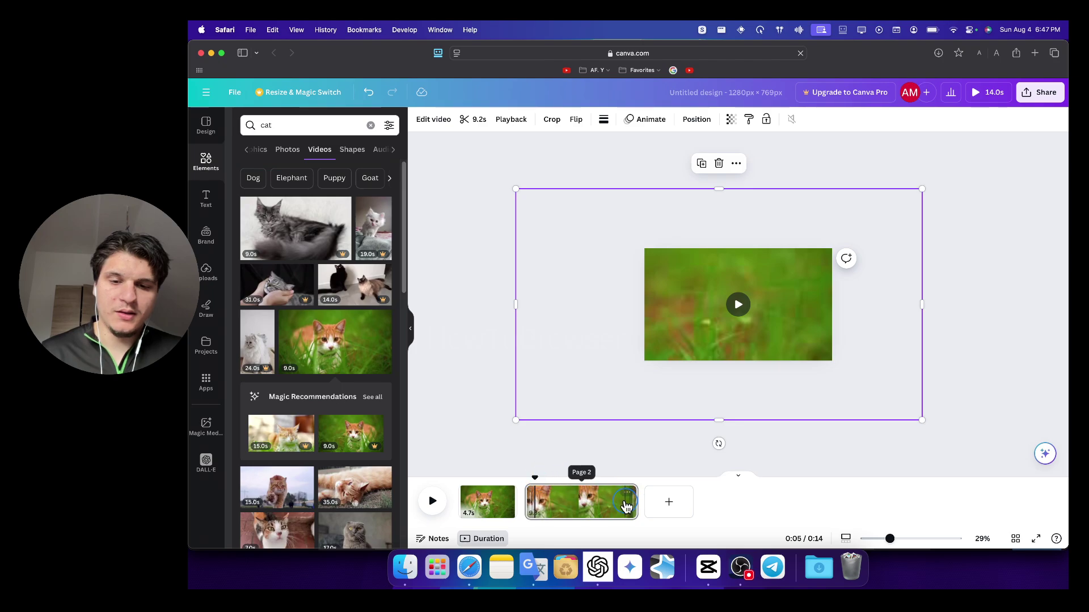
left_click(595, 465)
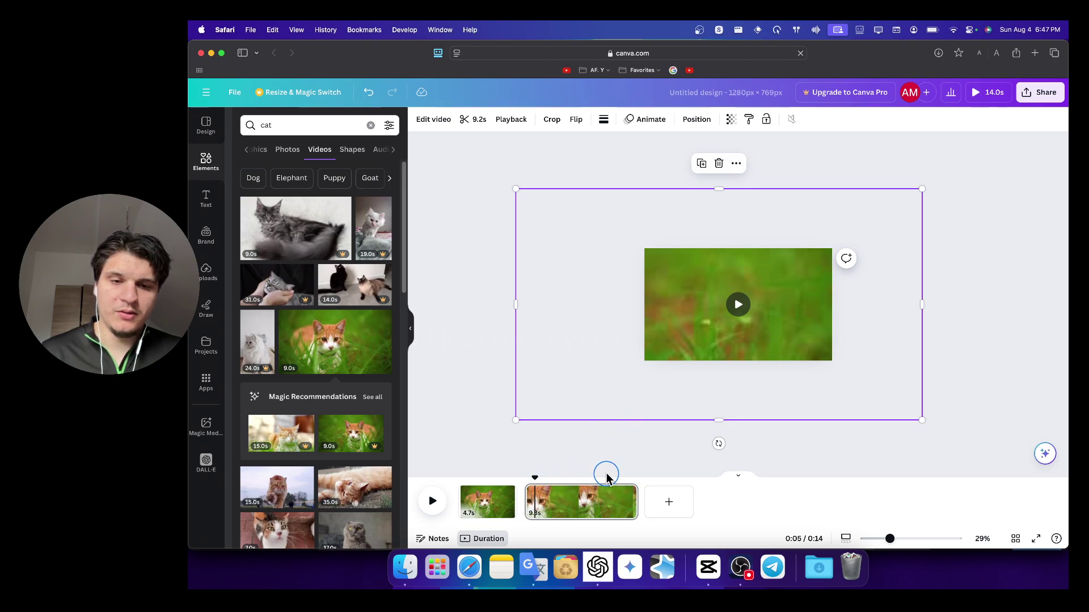
- Duplicate the second page, then shrink and shift the copy's video so the cat sits at the right side of the frame
left_click(626, 494)
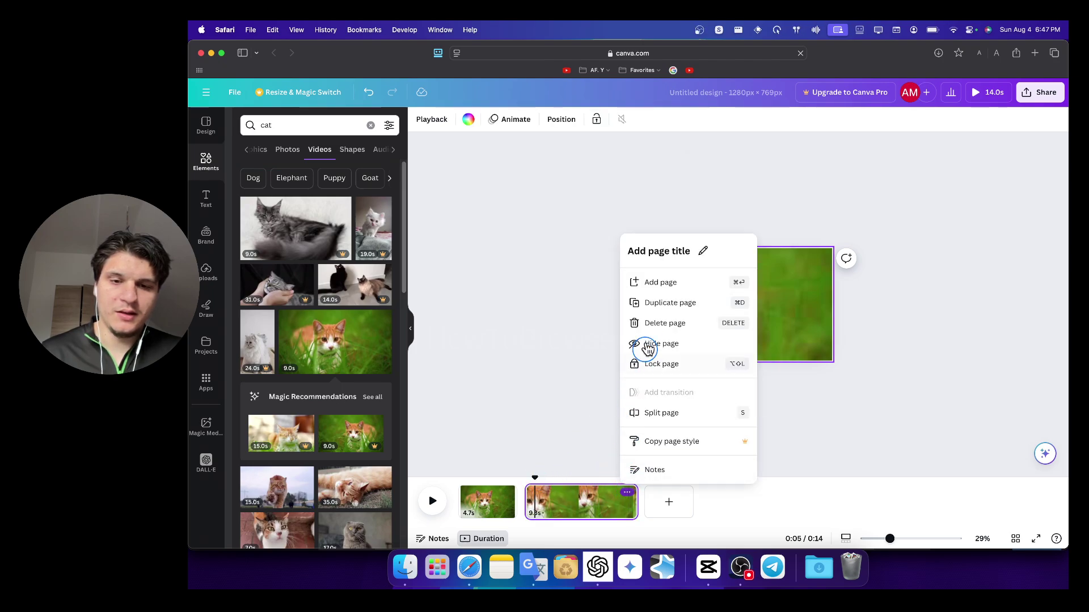
left_click(656, 304)
left_click_drag(688, 385, 627, 332)
left_click_drag(867, 367, 774, 315)
left_click_drag(669, 276, 853, 363)
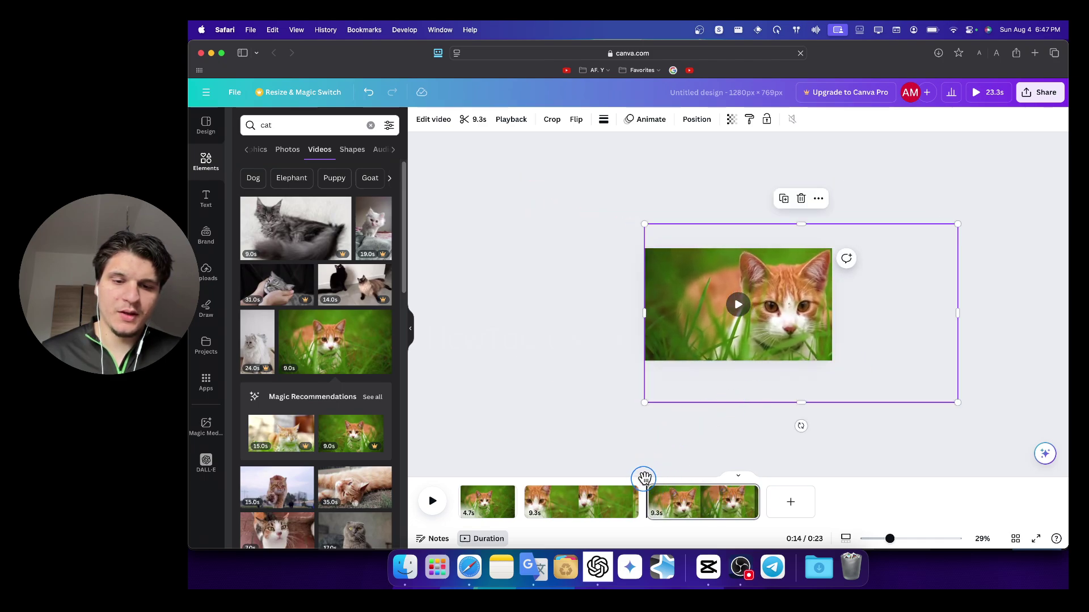
- Duplicate the third page and move the copy's video so the cat sits at the left side of the frame
left_click_drag(646, 479, 747, 480)
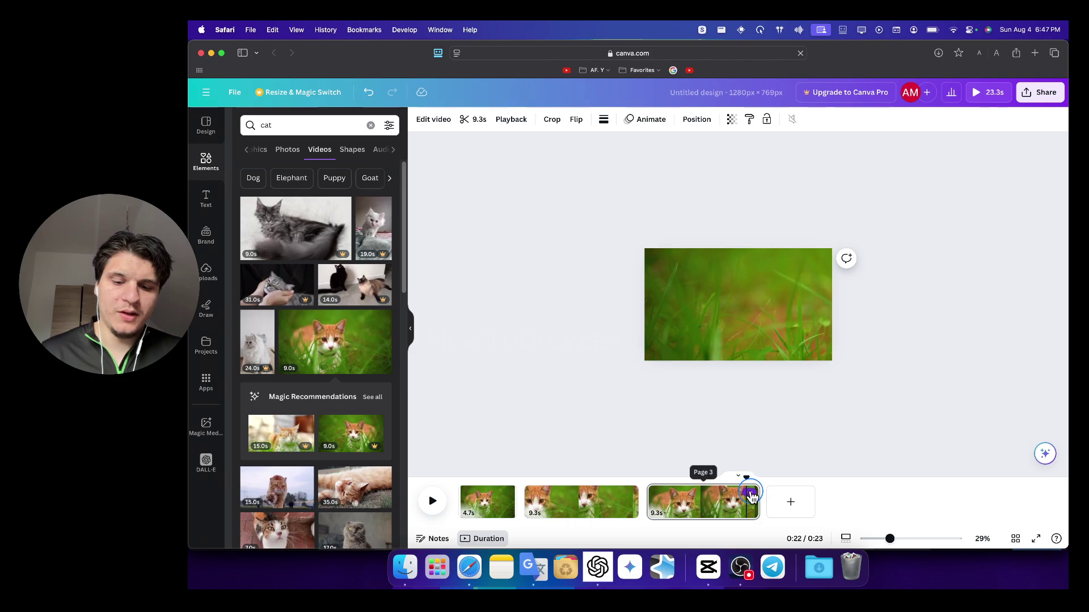
left_click(736, 500)
key("super+d")
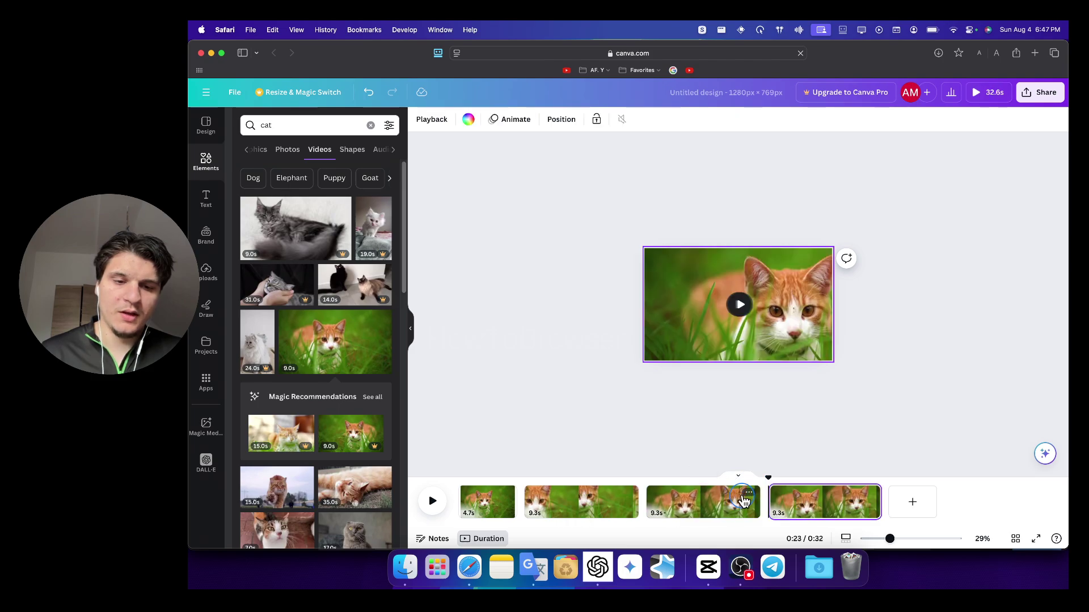
left_click(769, 328)
left_click_drag(770, 319, 654, 320)
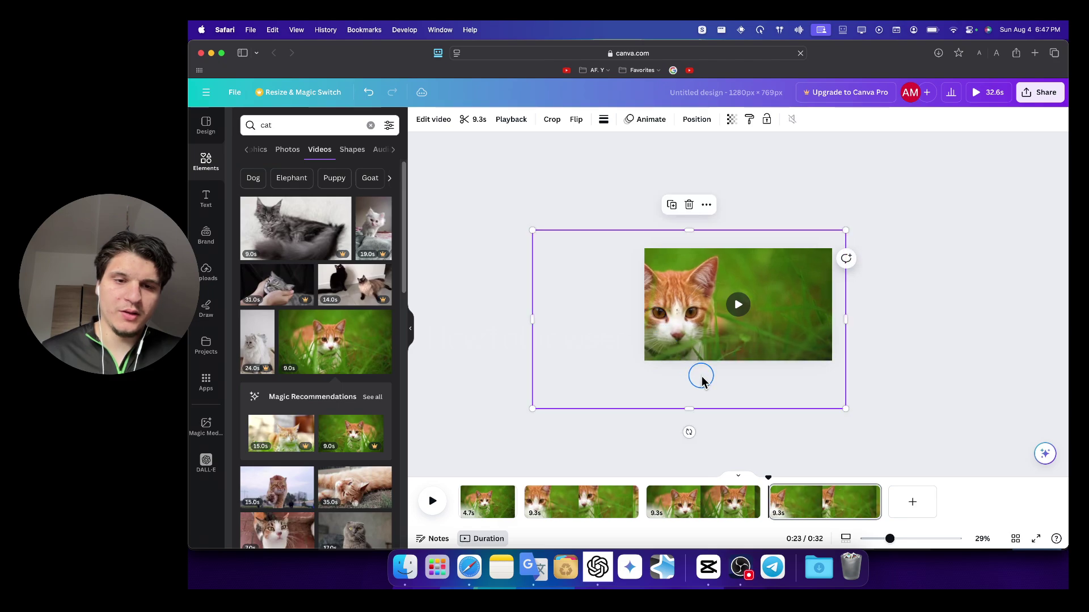
- Nudge the video on the third page slightly up and to the left
left_click(728, 495)
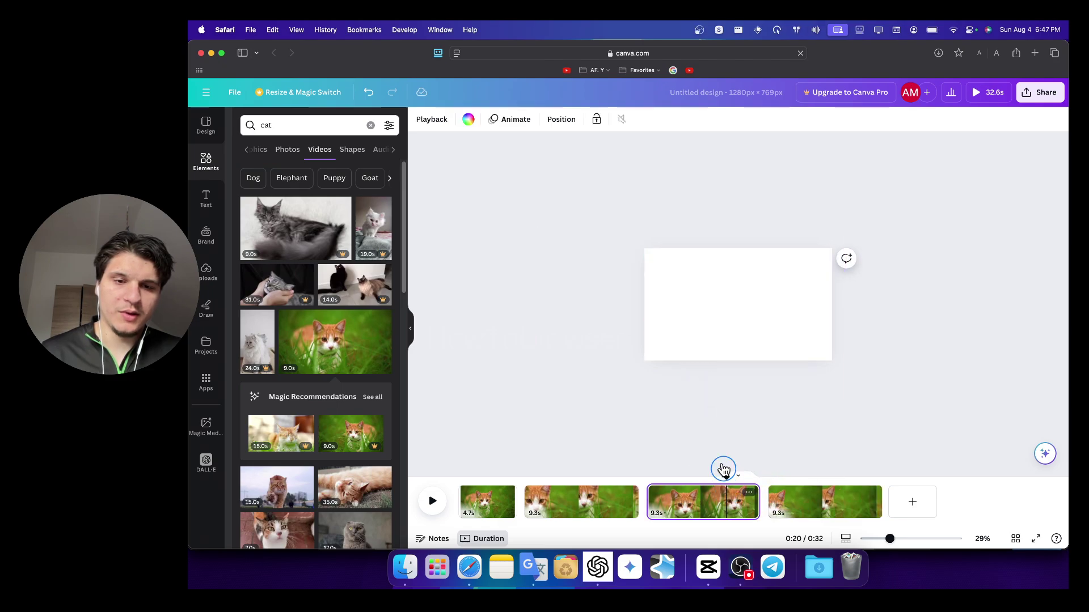
left_click_drag(732, 328, 716, 309)
- Play the four-page sequence from the beginning to check the changing camera framings
left_click(596, 458)
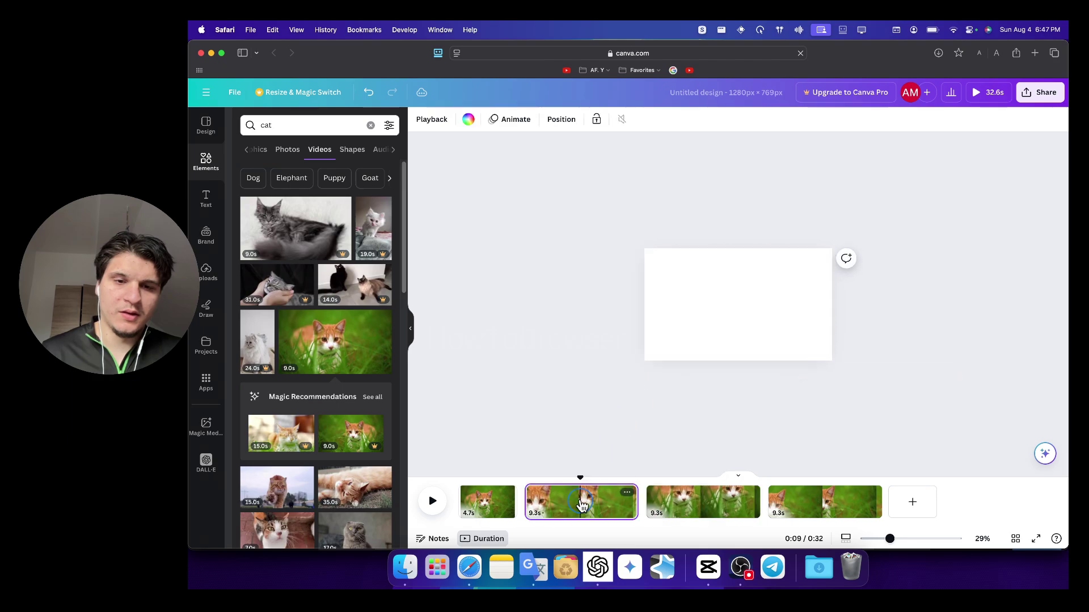
left_click_drag(585, 476, 457, 480)
key("space")
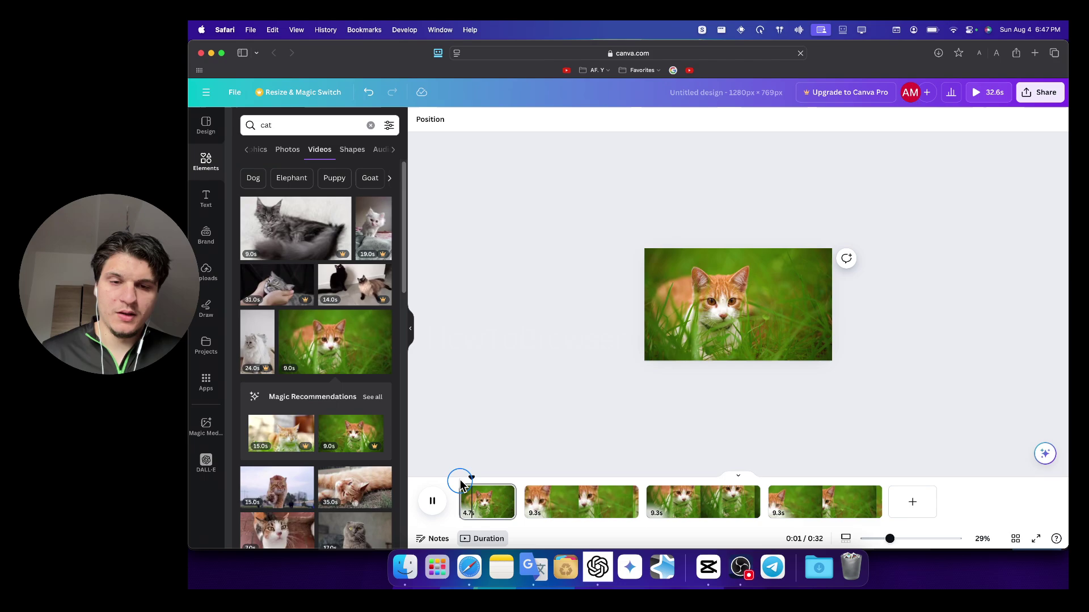
left_click(498, 508)
left_click(506, 498)
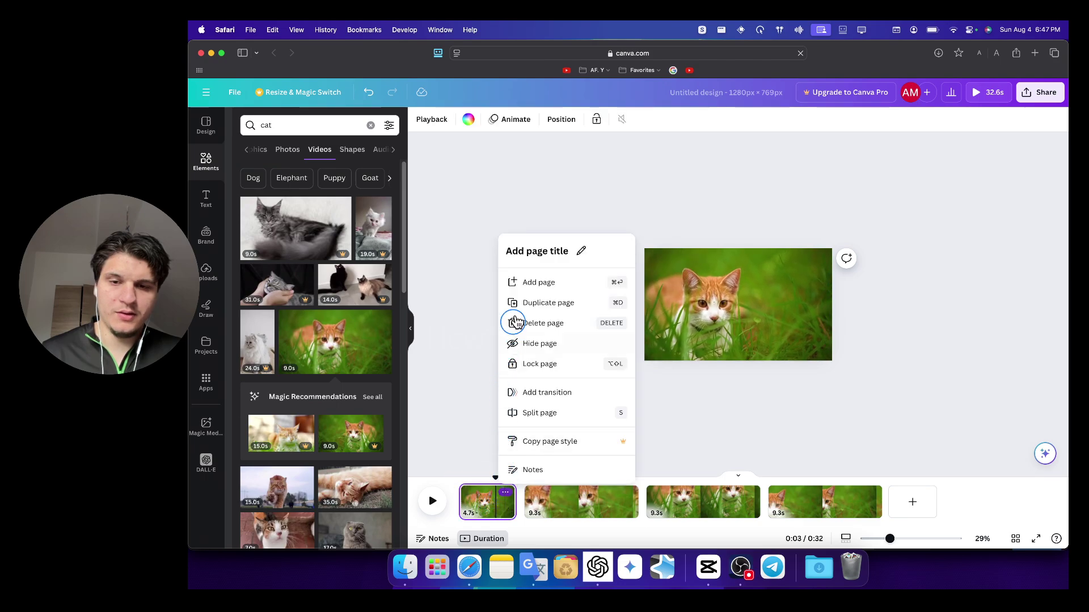
left_click(512, 281)
key("BackSpace")
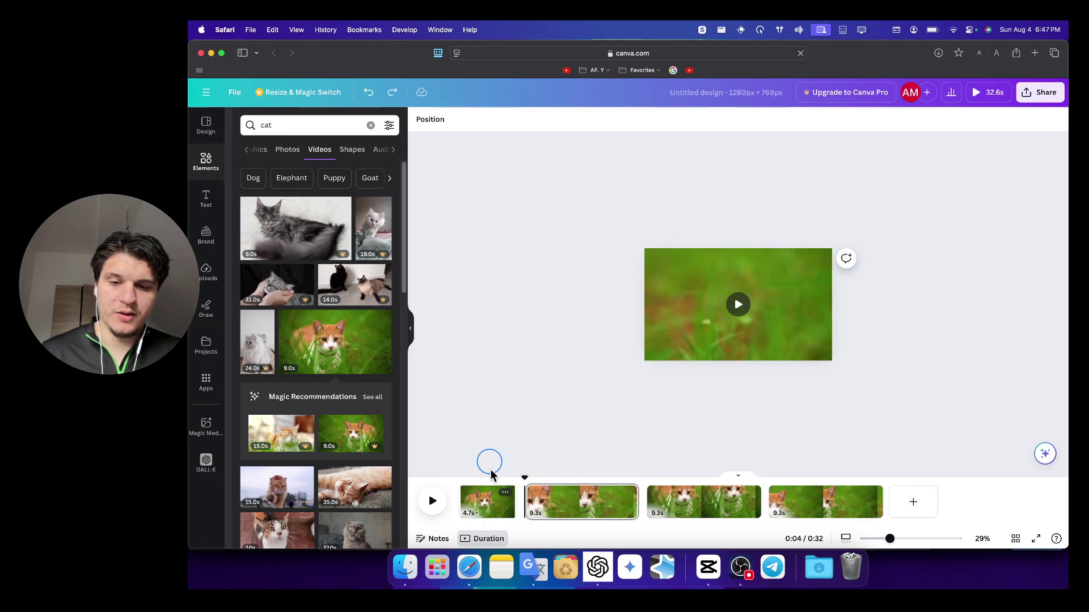
- Duplicate the first page and move the copy to the end of the sequence
left_click(502, 509)
key("super+d")
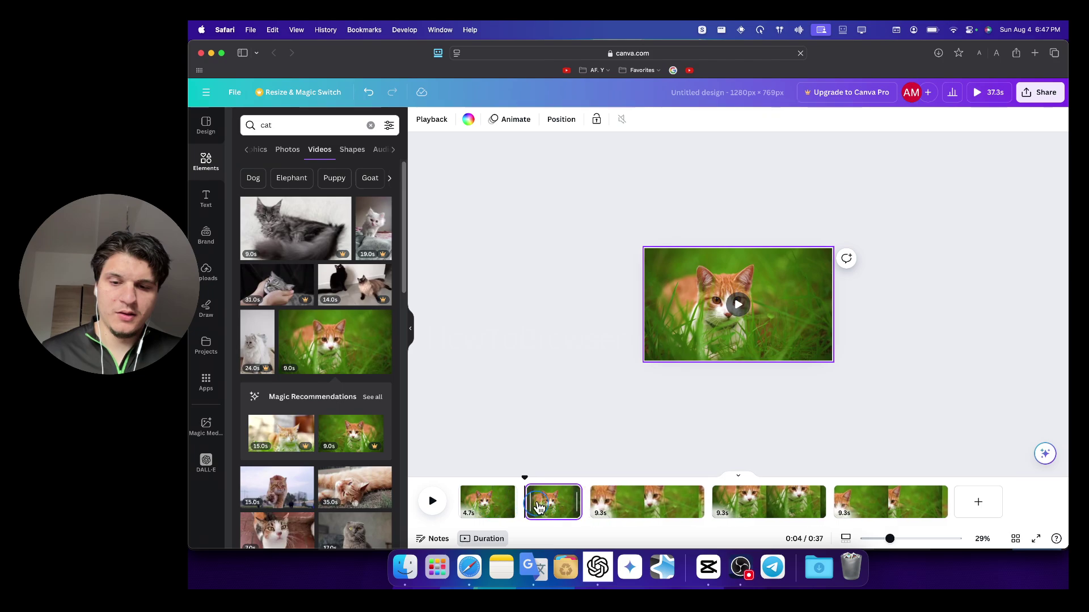
left_click_drag(538, 507, 781, 507)
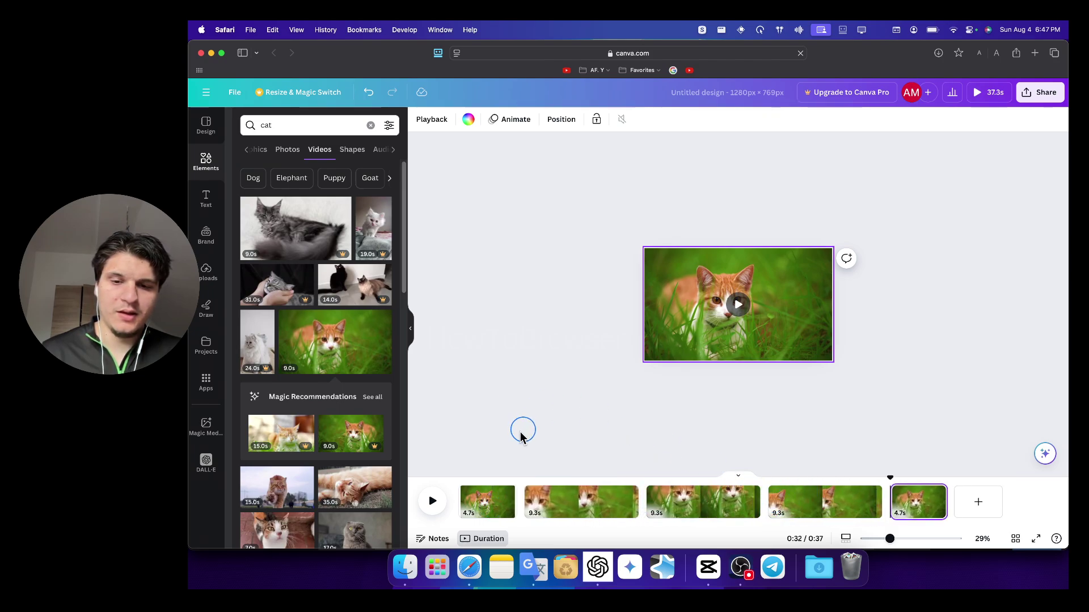
- Add a Match & Move transition lasting 2.3 seconds after the first page and apply it between all pages
left_click(488, 502)
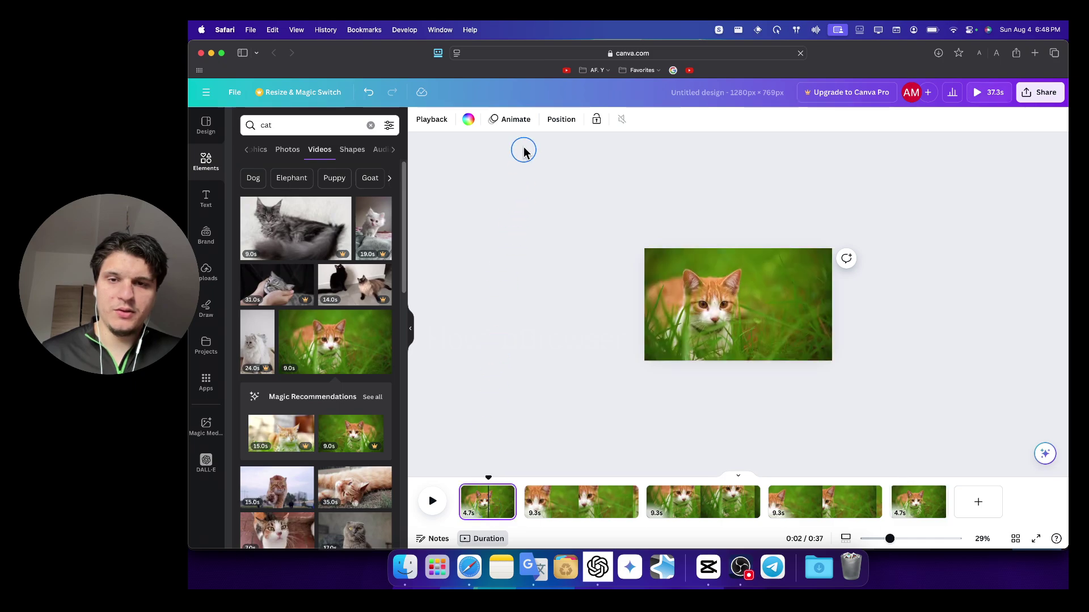
left_click(522, 507)
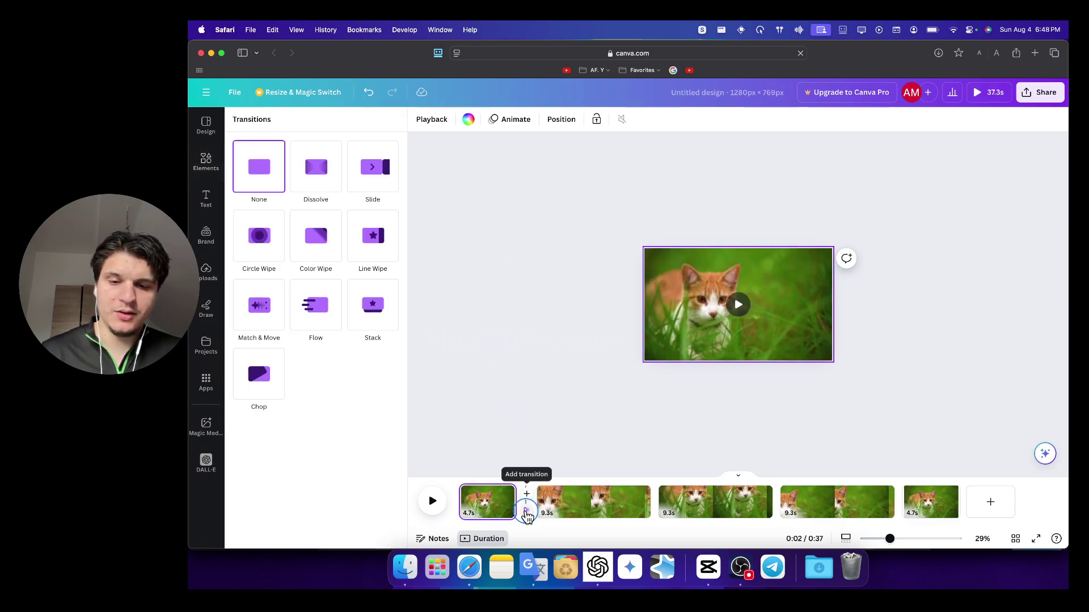
left_click(275, 316)
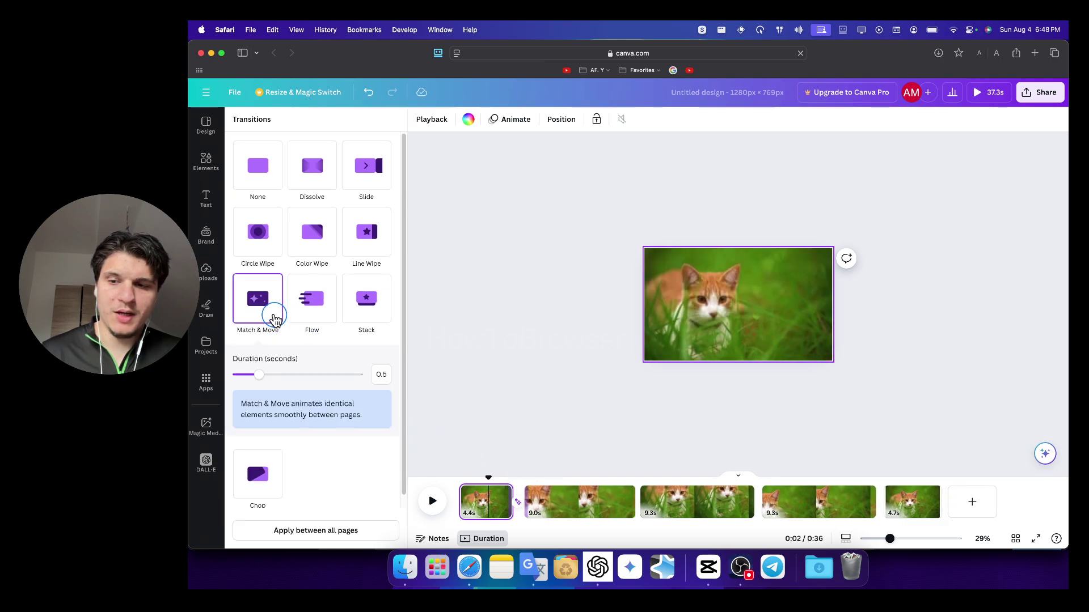
left_click_drag(258, 374, 355, 371)
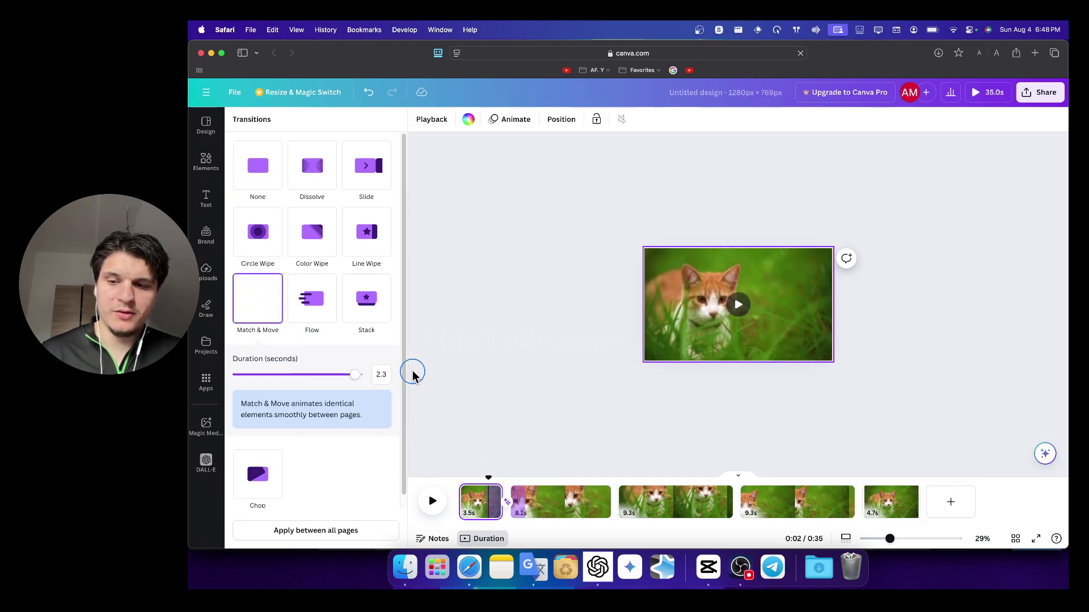
scroll(347, 451, "down", 1)
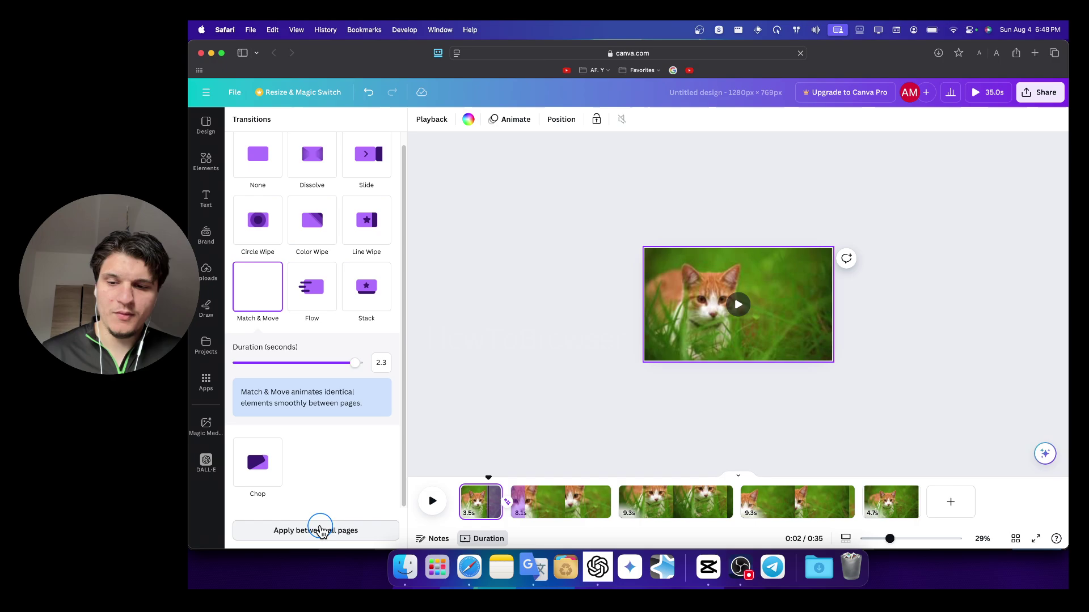
left_click(325, 532)
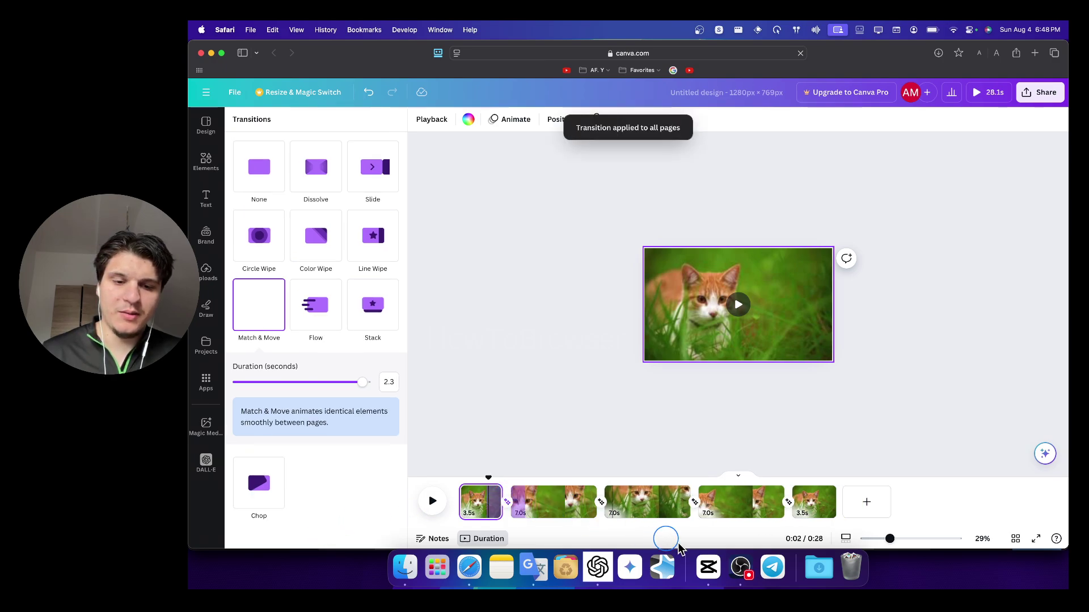
left_click(743, 565)
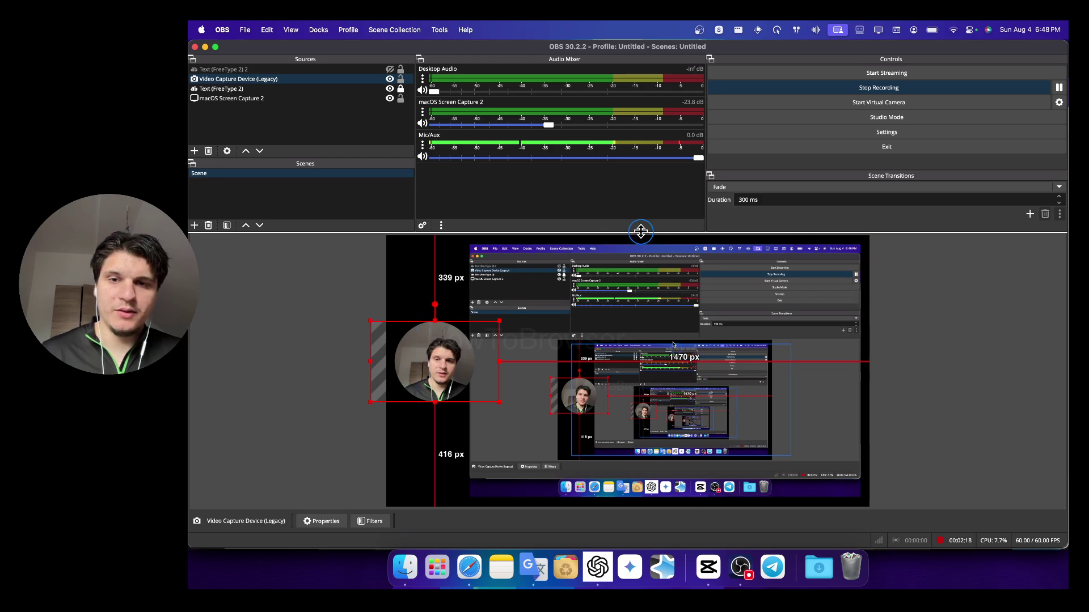
left_click(205, 48)
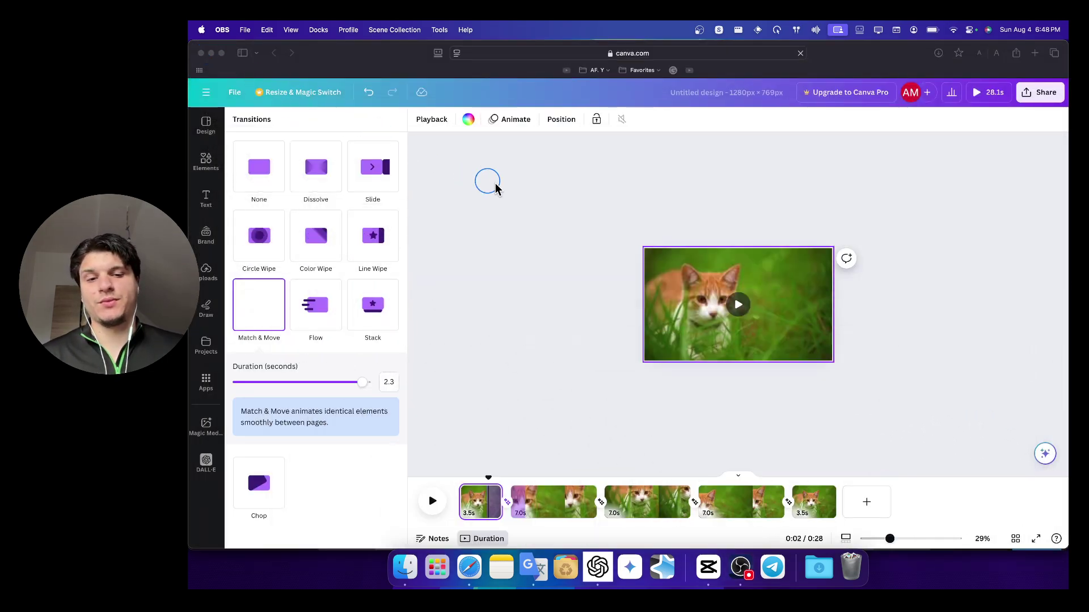
- Play the sequence from the first page to check the Match & Move transitions
left_click(490, 479)
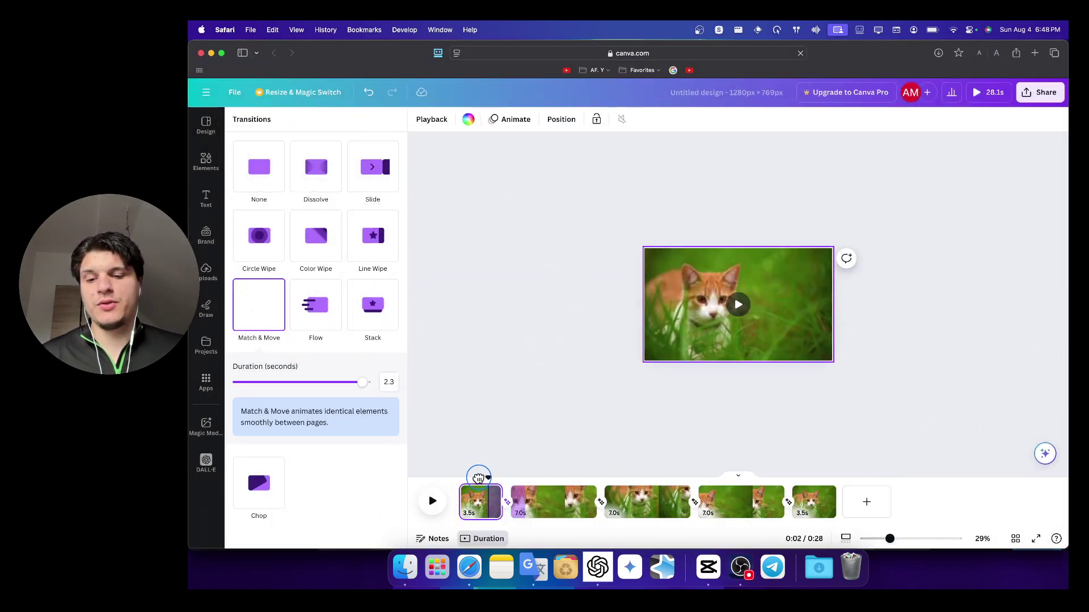
left_click(433, 501)
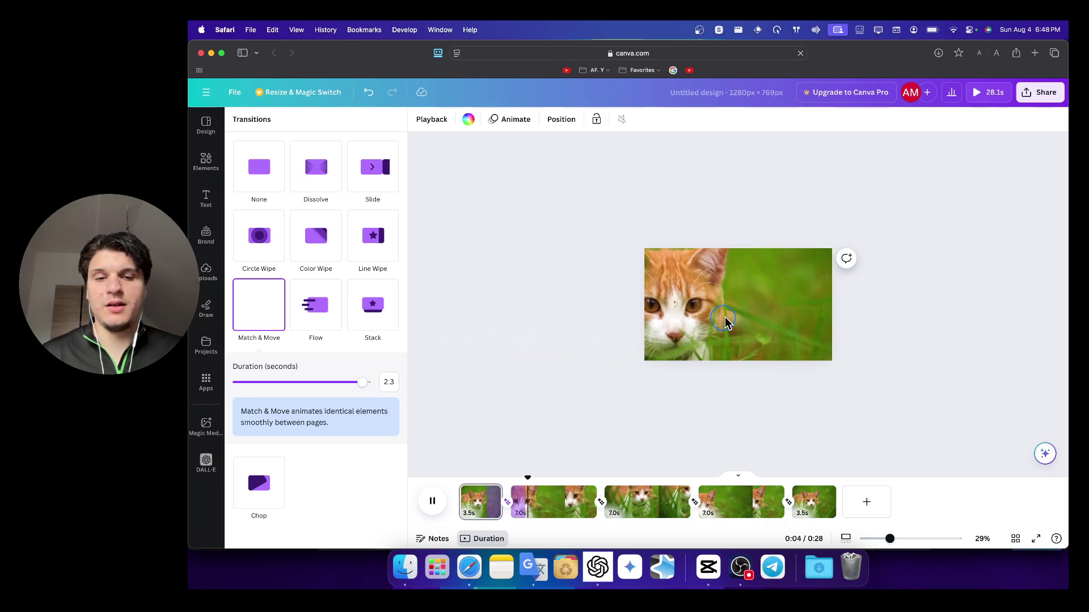
- Shorten the second and third pages to 2.9 seconds each and the fourth page to 2.3 seconds
left_click(584, 506)
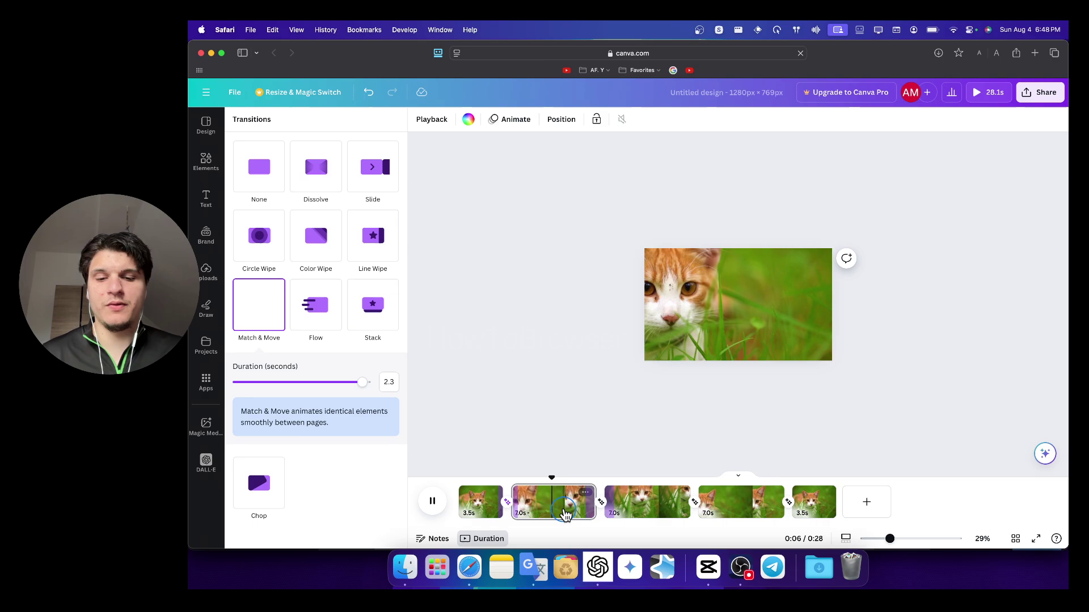
left_click_drag(590, 506, 547, 506)
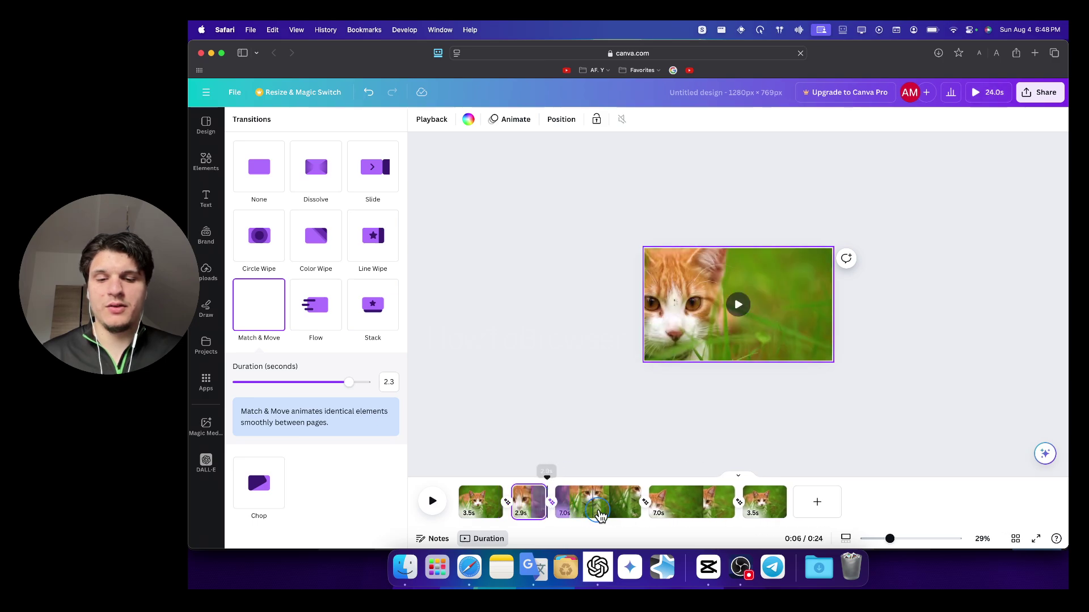
left_click(607, 503)
left_click_drag(633, 506, 591, 506)
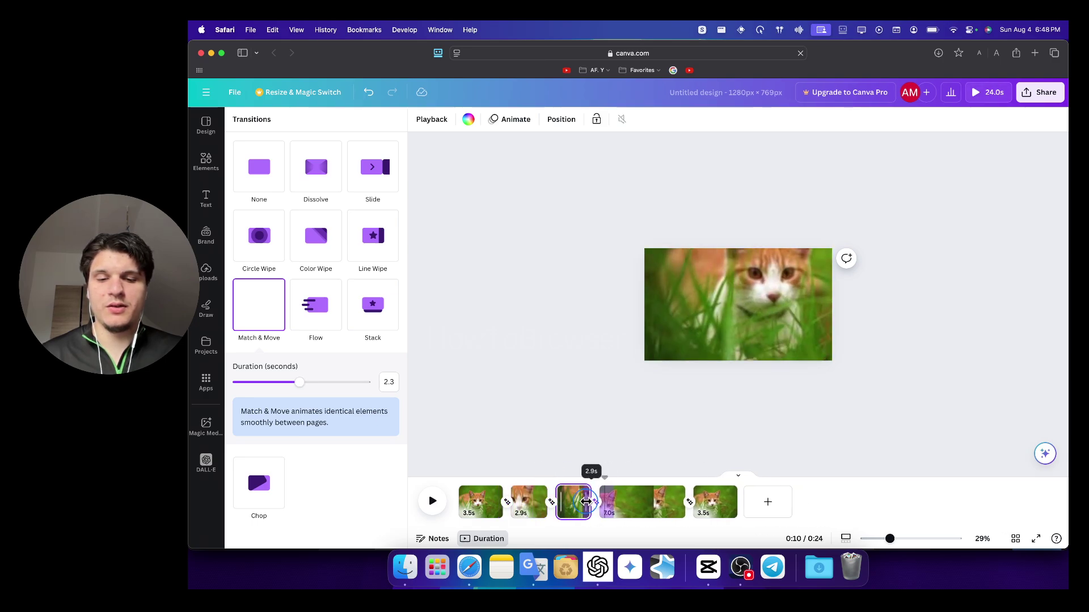
left_click(639, 503)
left_click_drag(676, 503, 501, 478)
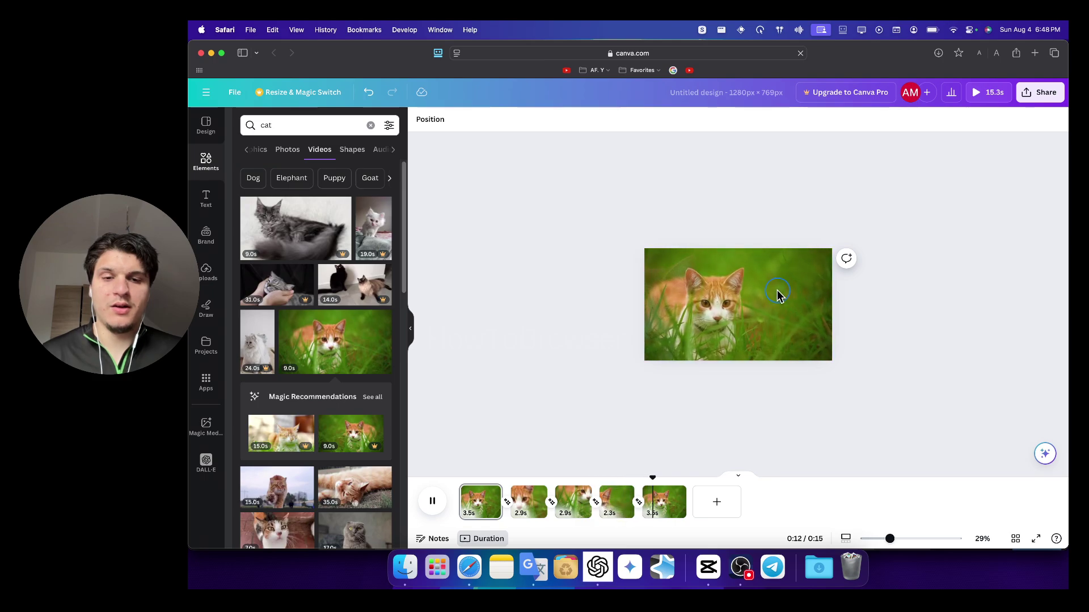
- Delete the last four pages one after another, keeping only the first page with the wide cat shot
left_click(669, 510)
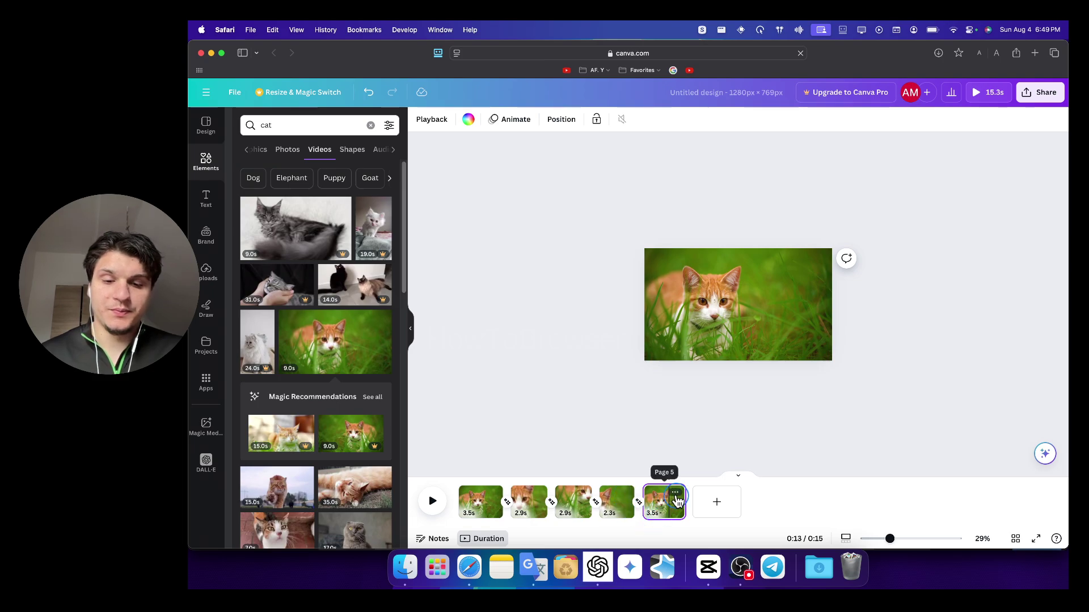
left_click(675, 492)
left_click(698, 323)
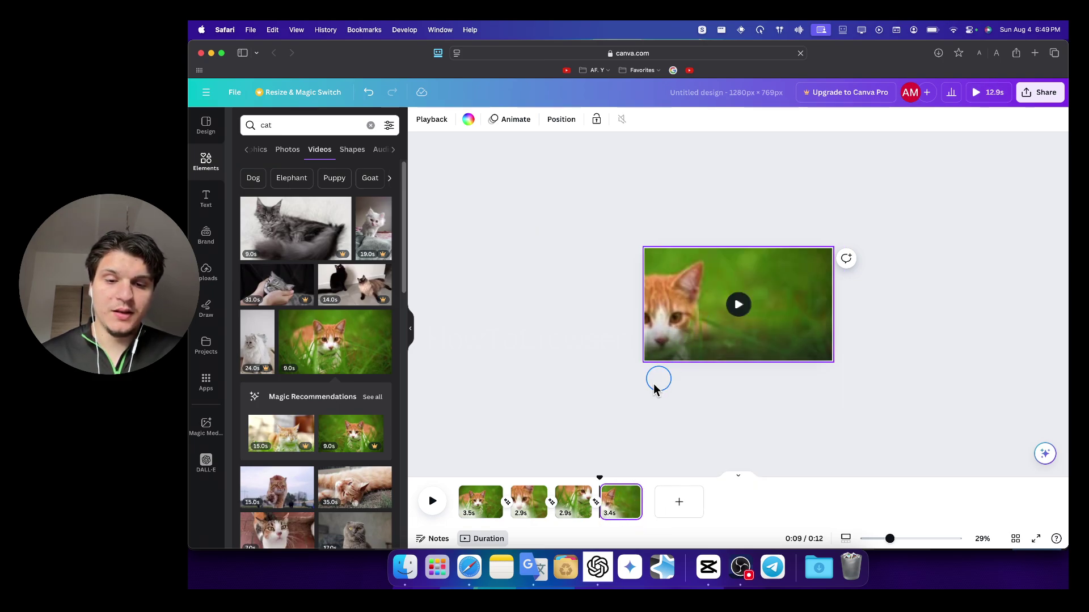
key("Delete")
key("Delete")
key("Delete")
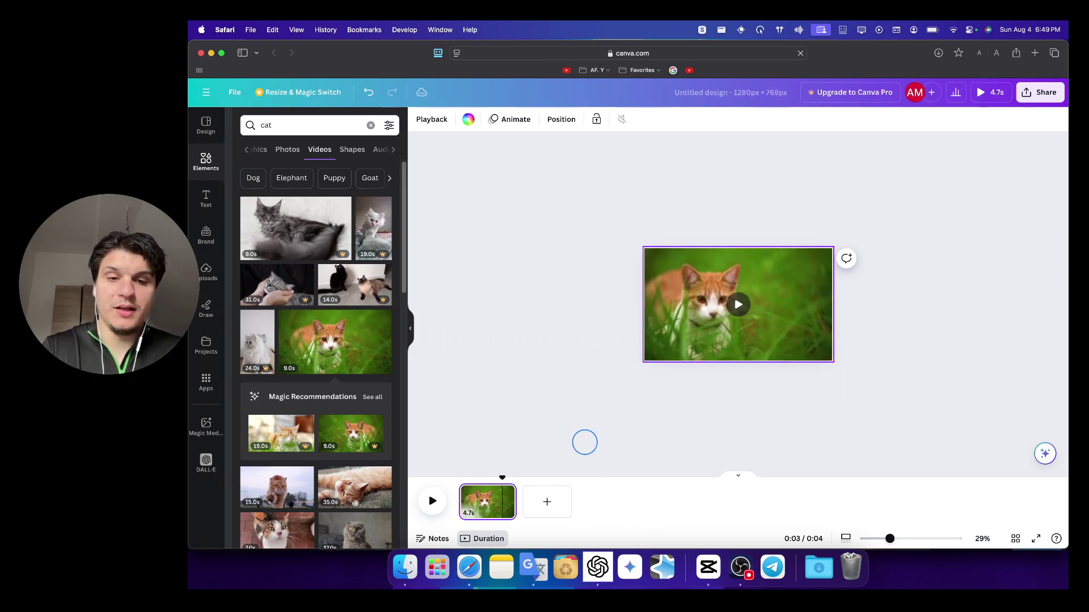
- Play the start of the remaining page to review the cat clip
mouse_move(702, 318)
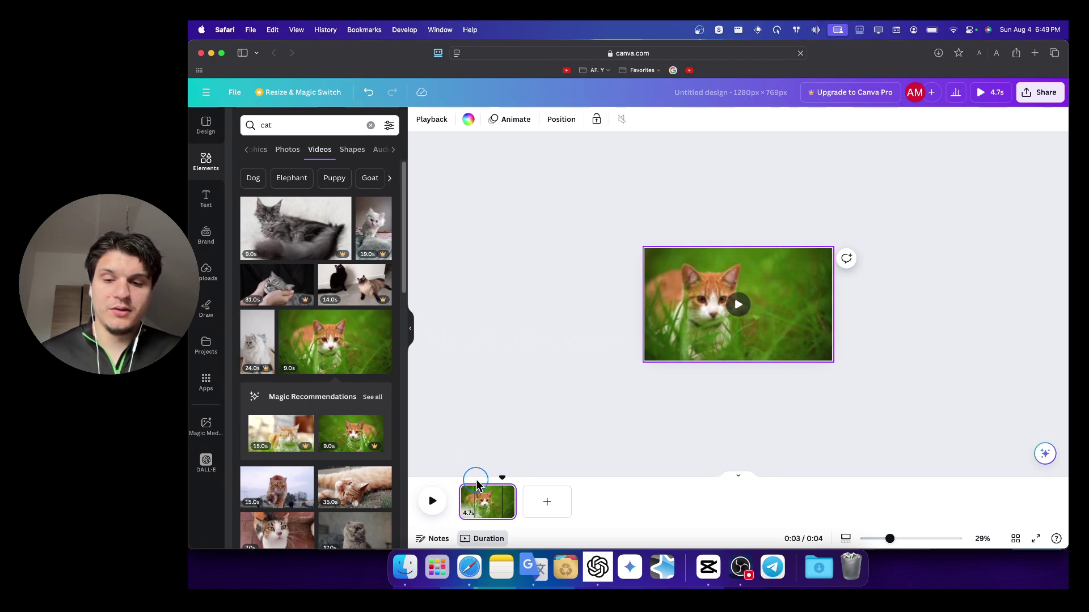
left_click_drag(475, 480, 461, 479)
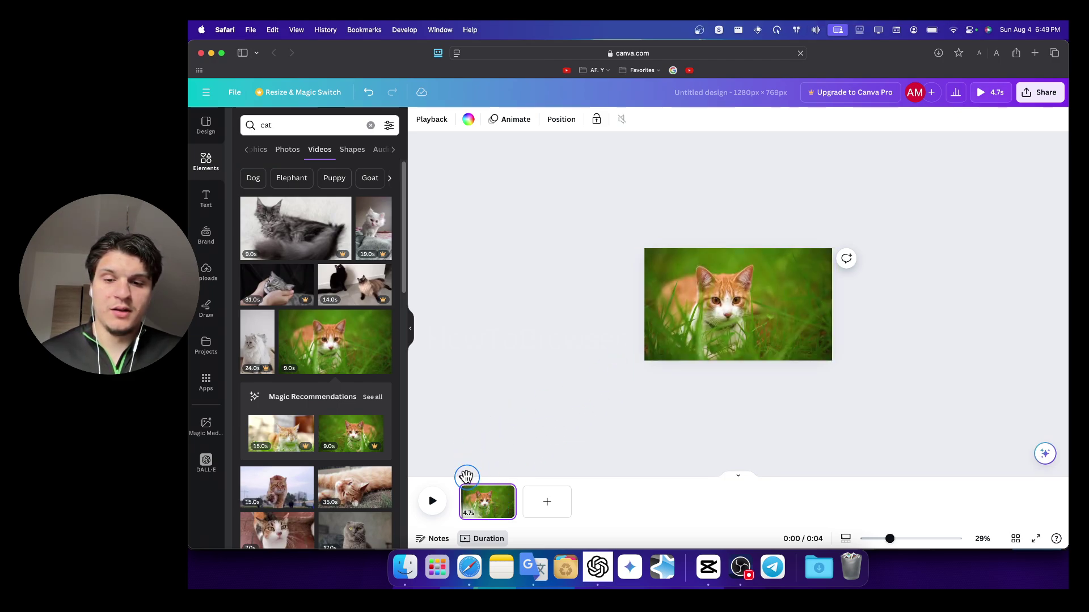
key("space")
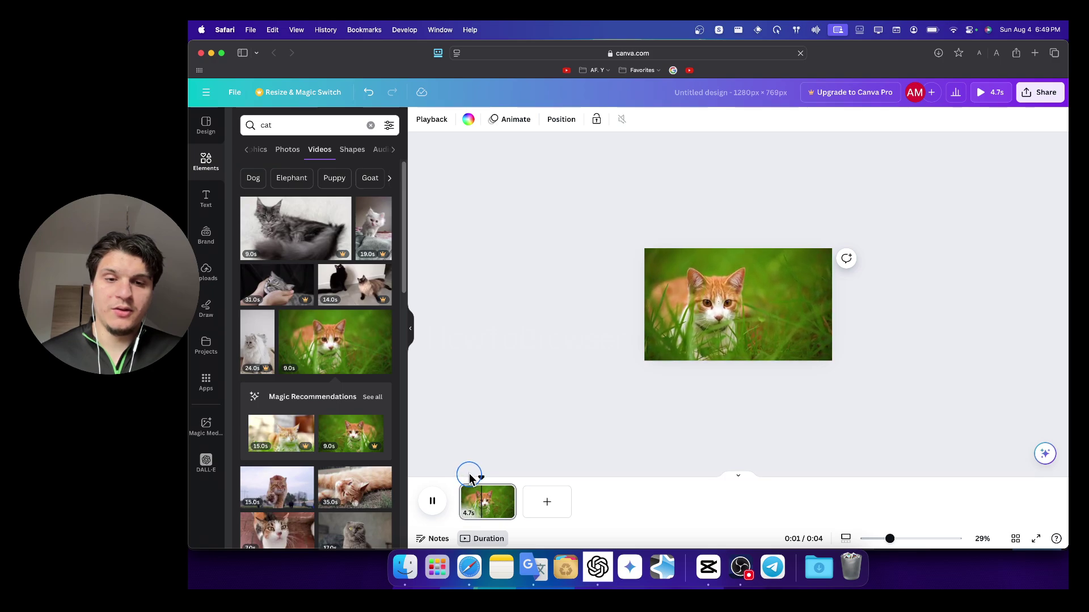
key("space")
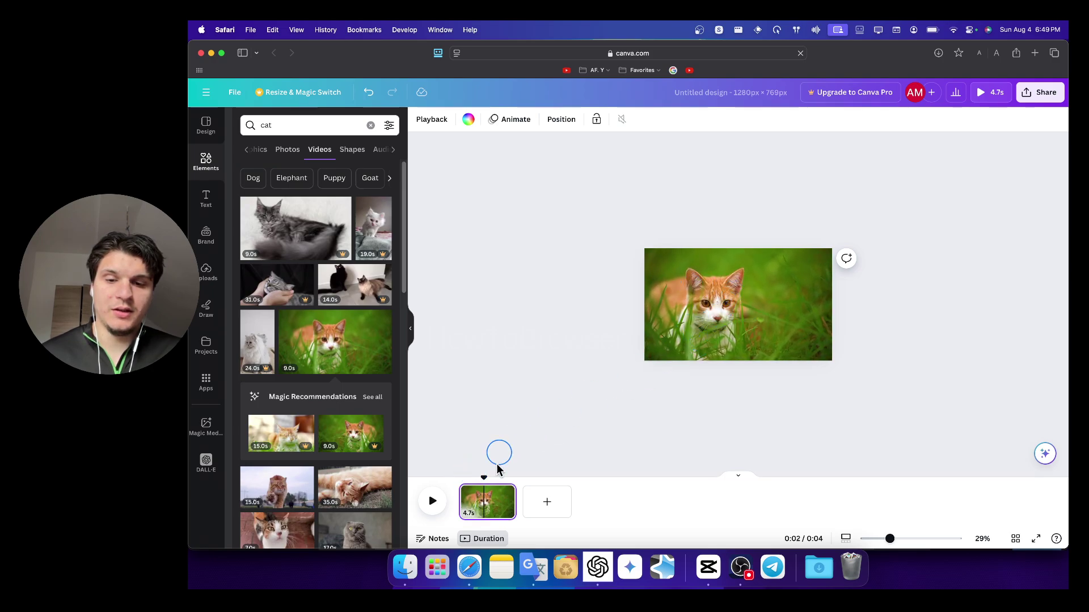
- Duplicate the first page, then enlarge the copy's video and shift it so the cat's face sits near the frame's center
key("s")
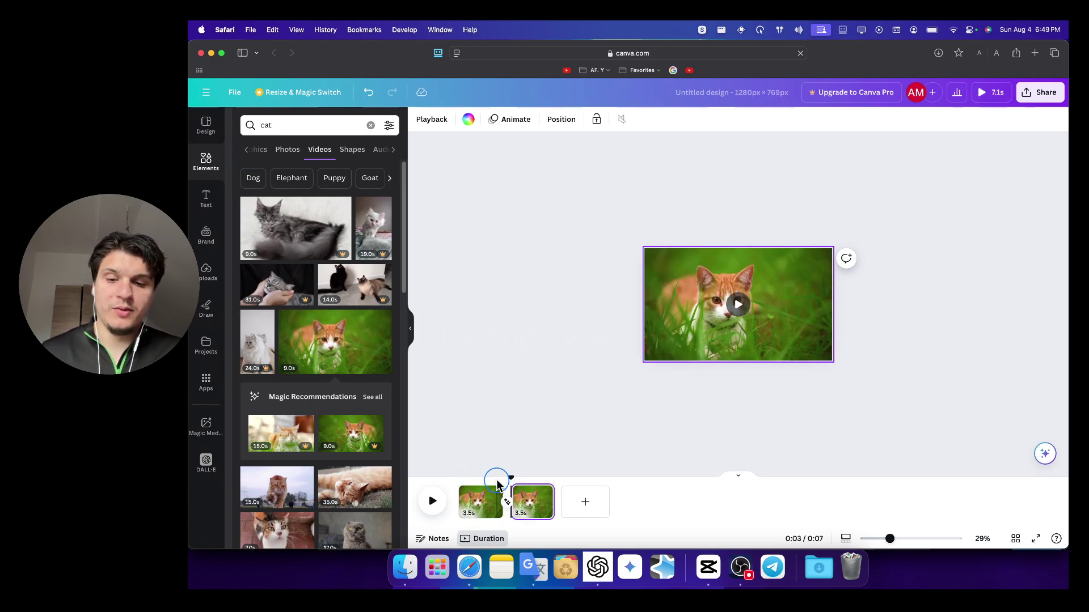
left_click(722, 357)
left_click_drag(833, 360, 976, 432)
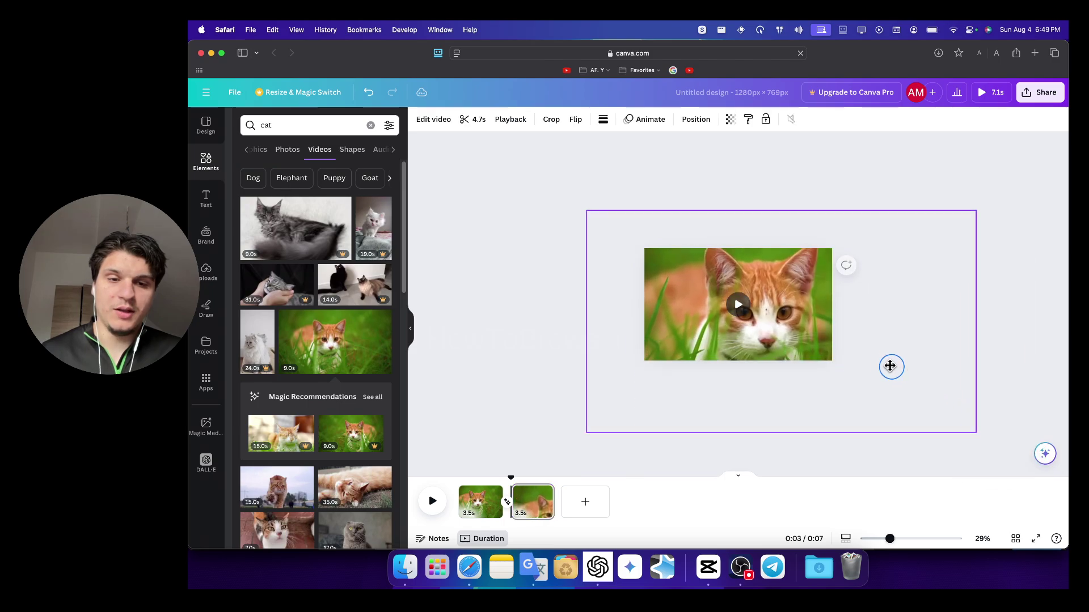
left_click_drag(890, 366, 878, 359)
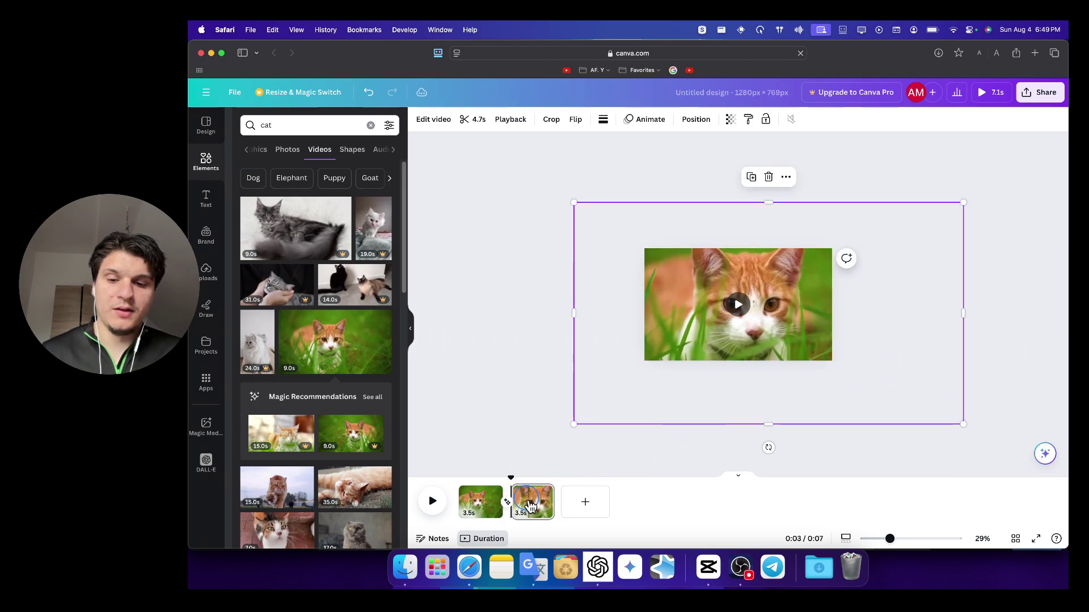
- Shorten the second page to 1.9 seconds and check the duration of the Match & Move transition between the two pages
left_click_drag(553, 502, 529, 480)
left_click(512, 502)
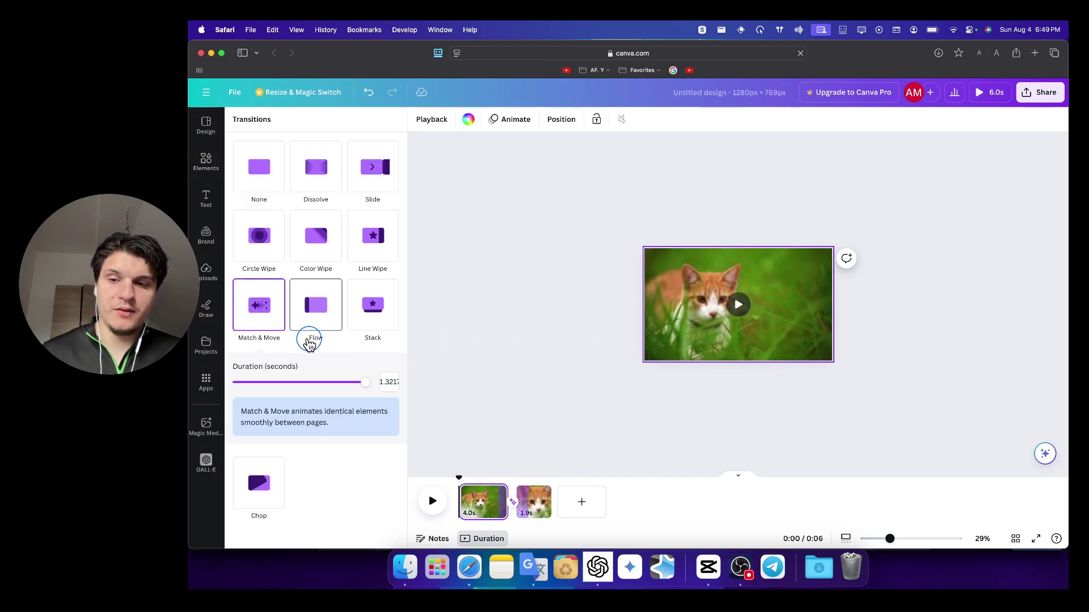
left_click(366, 384)
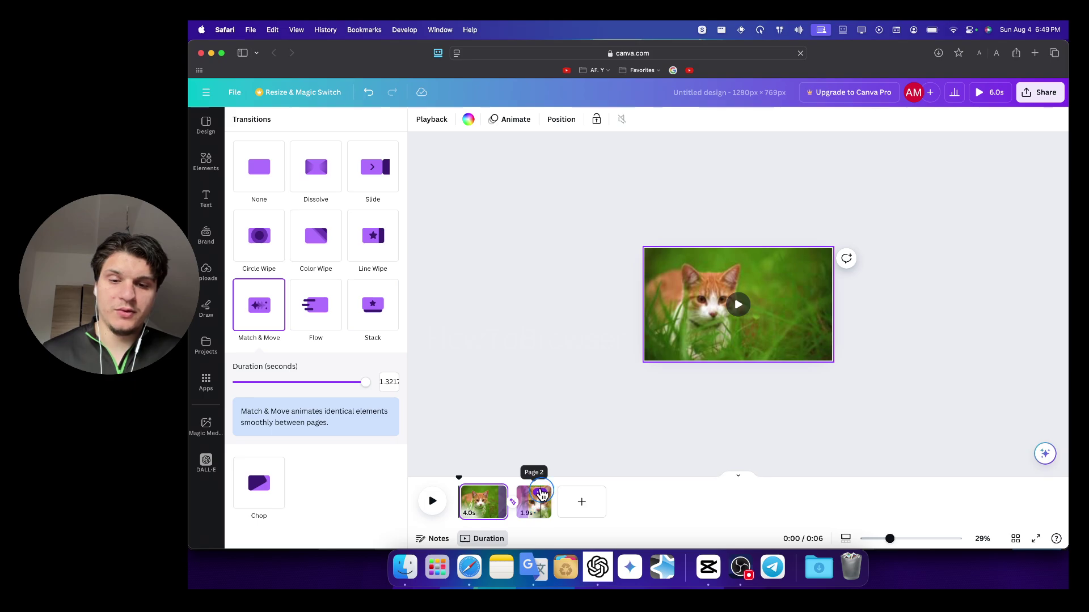
- Duplicate the zoomed-in second page, then duplicate the first page and move that copy to the end of the sequence
left_click(540, 493)
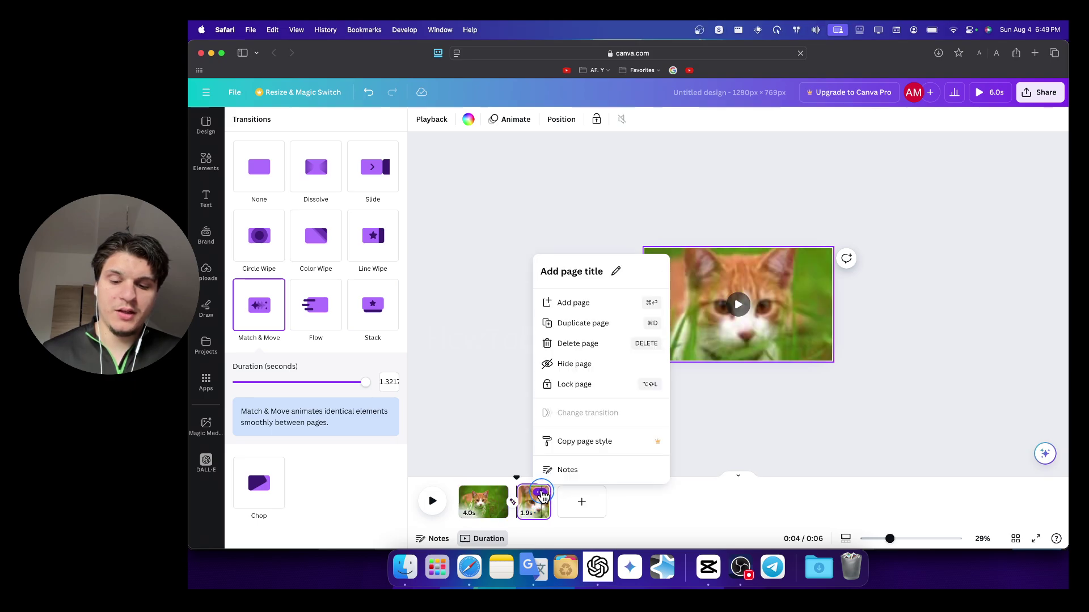
key("super+d")
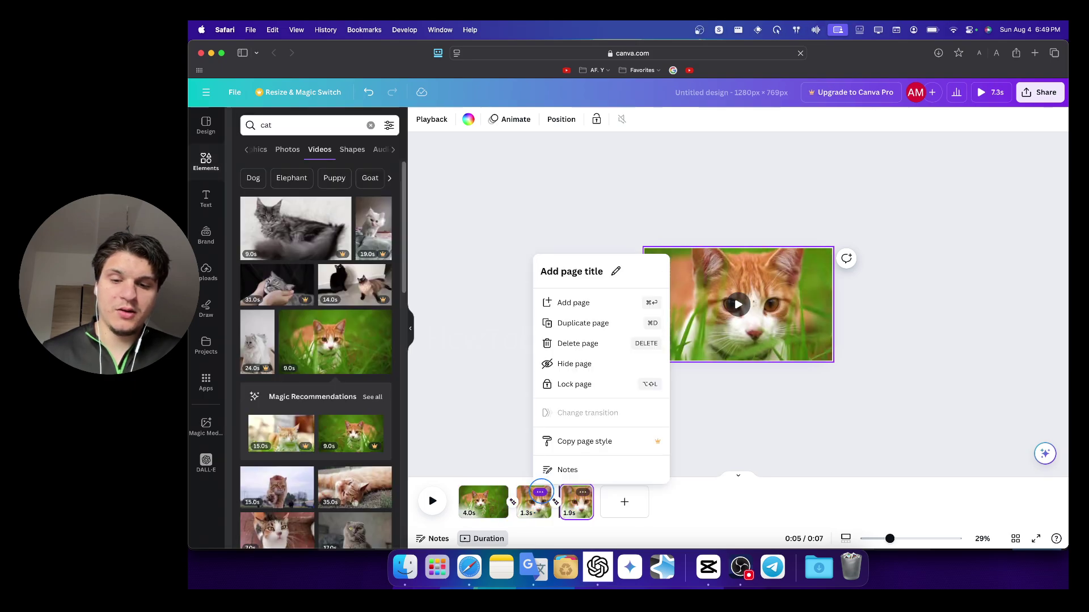
left_click(492, 503)
key("super+d")
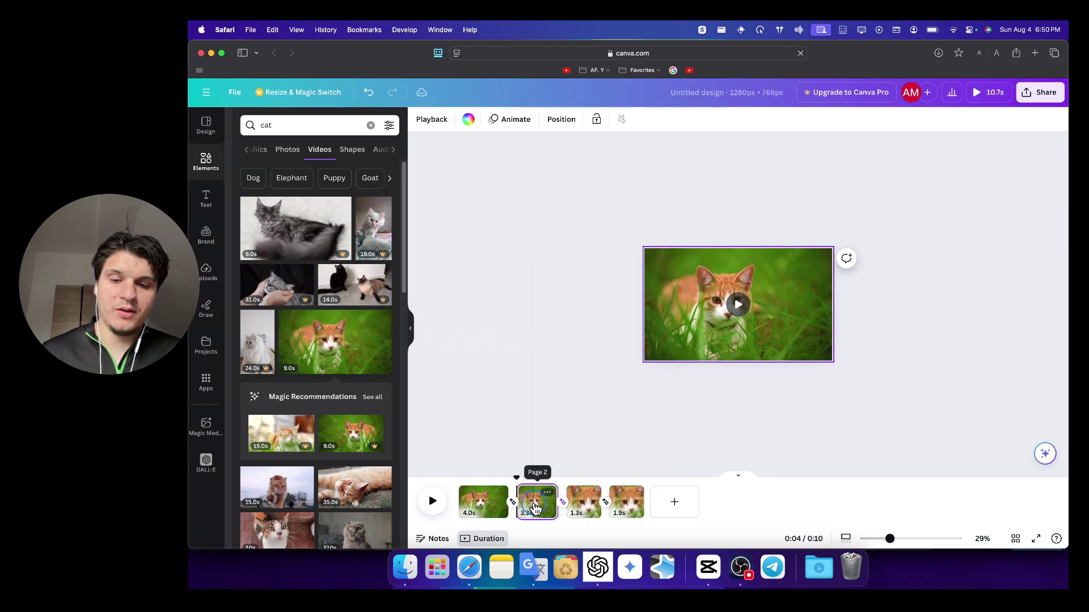
left_click_drag(534, 499, 661, 502)
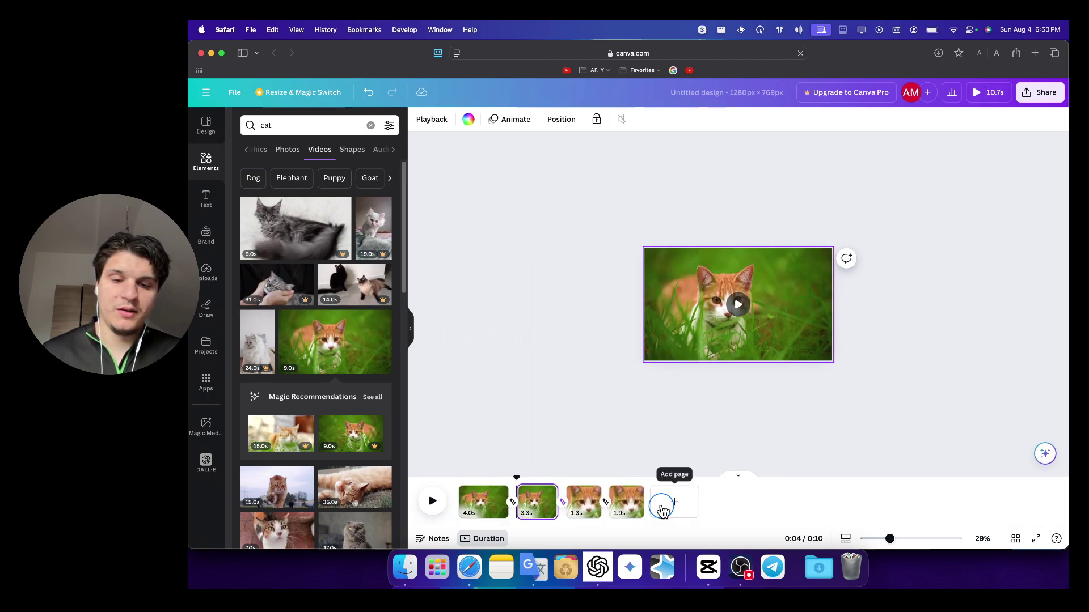
left_click_drag(544, 509, 652, 504)
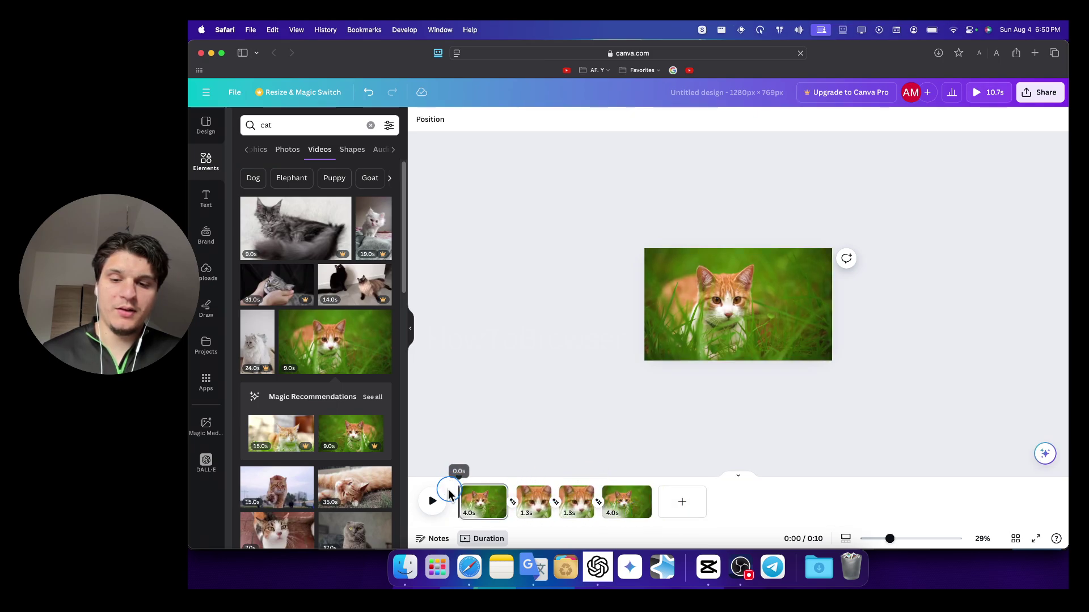
- Play the four-page cat video from the beginning to review the zoom transitions, and pause on the last page
left_click(435, 500)
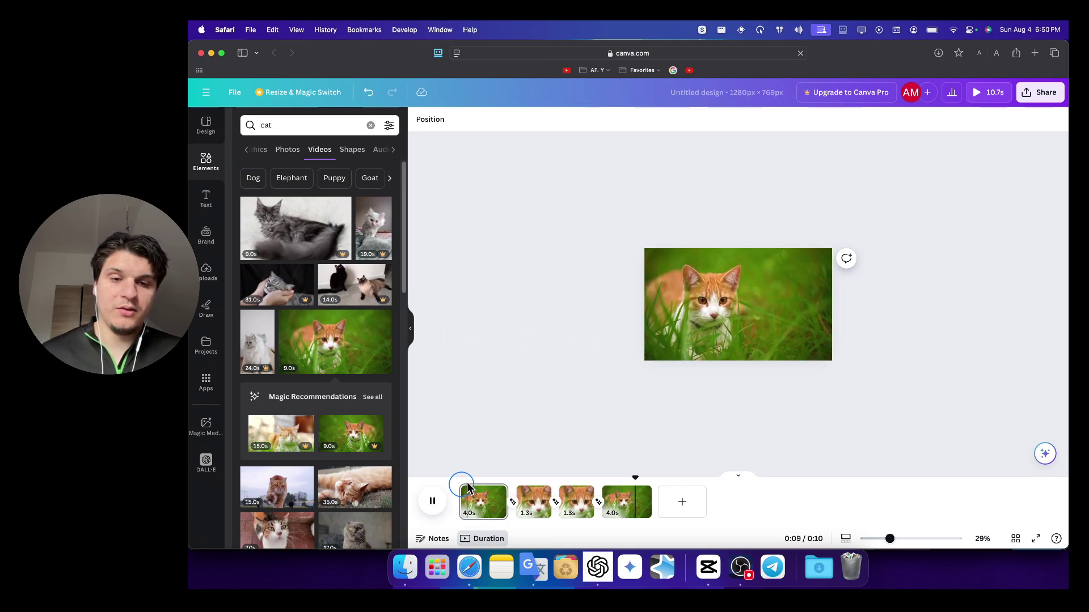
key("space")
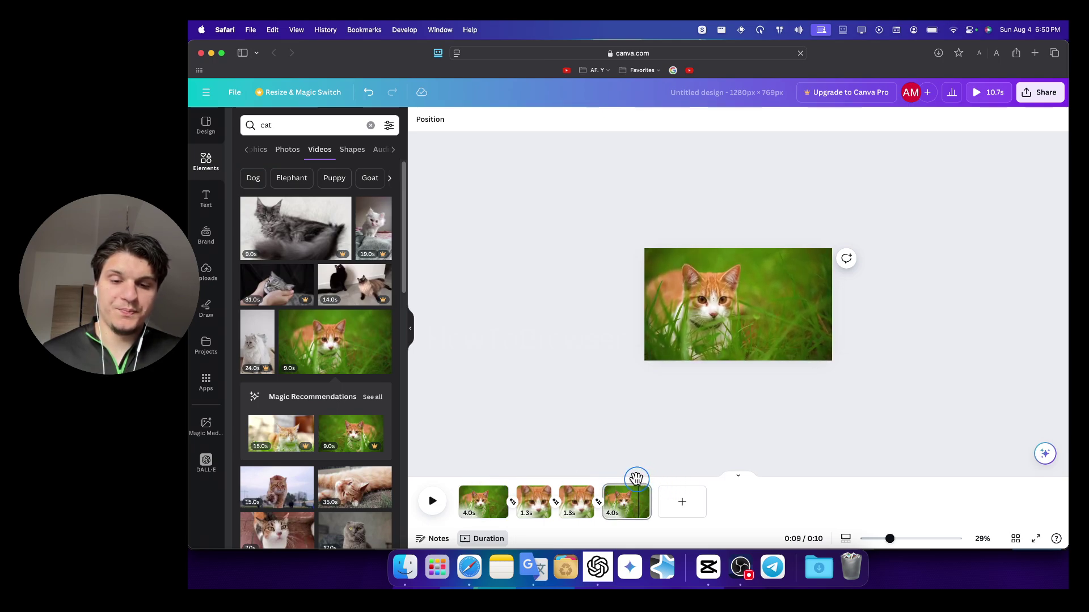
mouse_move(636, 479)
left_mouse_down()
mouse_move(484, 486)
mouse_move(636, 487)
left_mouse_up()
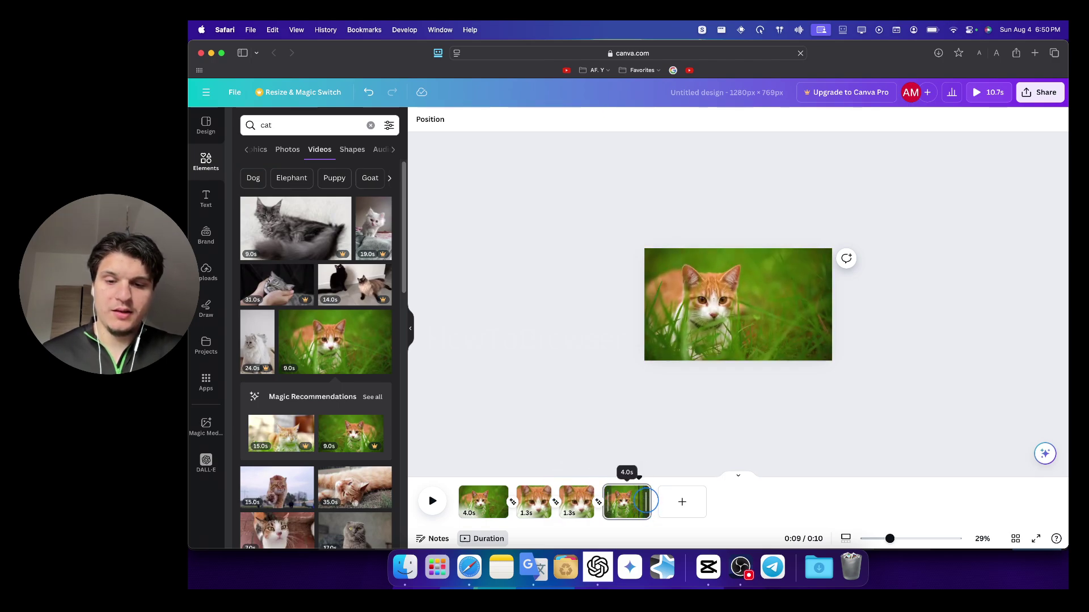
- Delete all the cat video pages to leave a single blank page
key("BackSpace")
key("BackSpace")
key("BackSpace")
key("BackSpace")
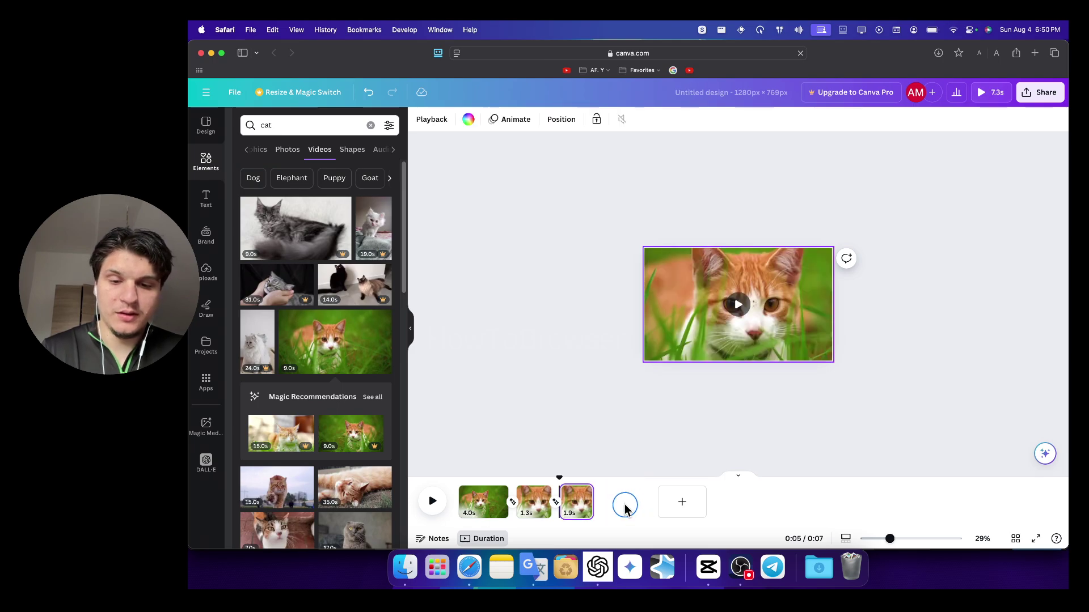
- Add the orange kitten photo from the cat photo results and enlarge it to cover the whole page
left_click(287, 150)
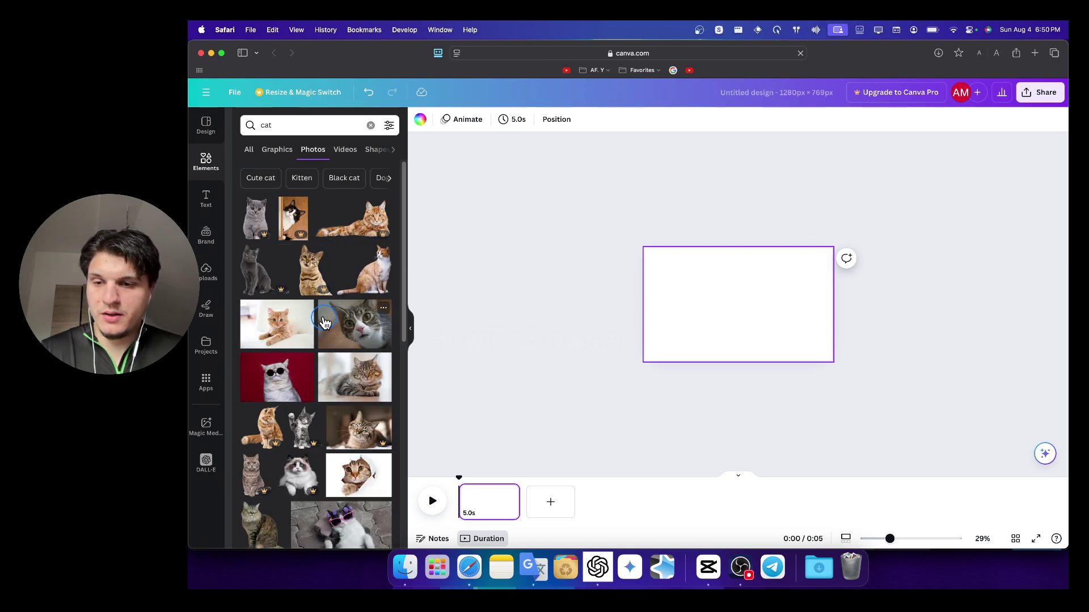
left_click(280, 329)
mouse_move(694, 318)
left_mouse_down()
mouse_move(700, 304)
mouse_move(713, 312)
left_mouse_up()
left_click_drag(779, 338, 836, 376)
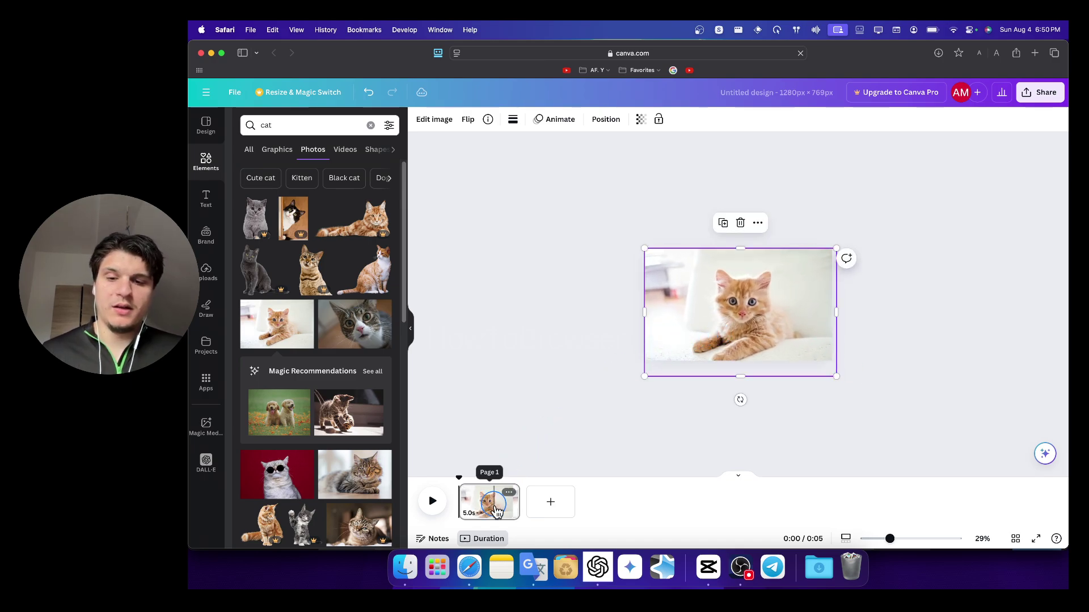
- Shorten the kitten page to 2.1 seconds and duplicate it four times to get five identical pages
left_click_drag(515, 503, 483, 502)
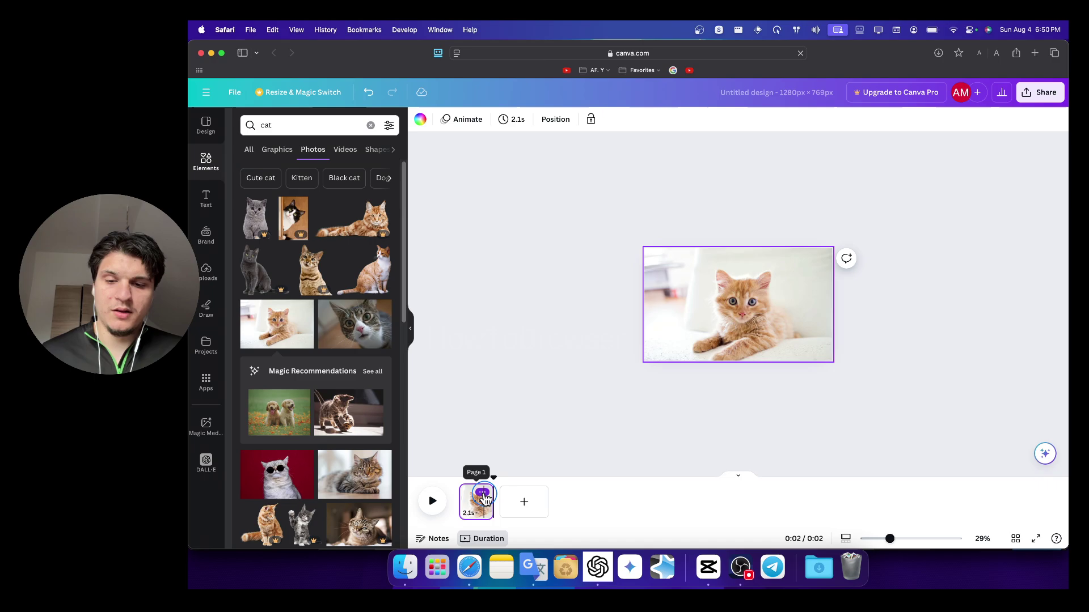
left_click(482, 493)
left_click(479, 507)
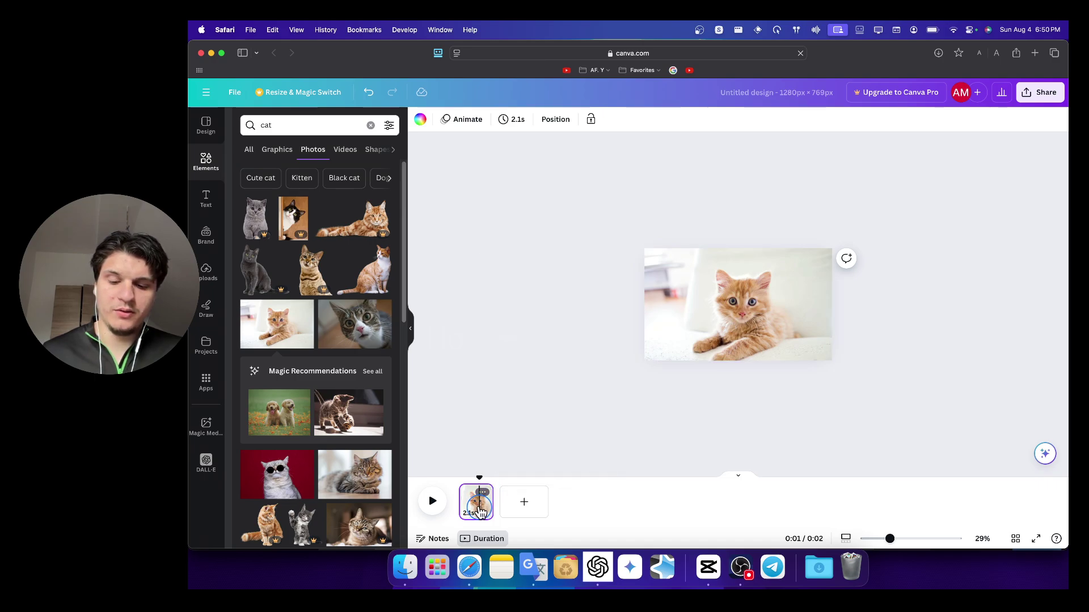
key("super+d")
key("super+Return")
key("super+d")
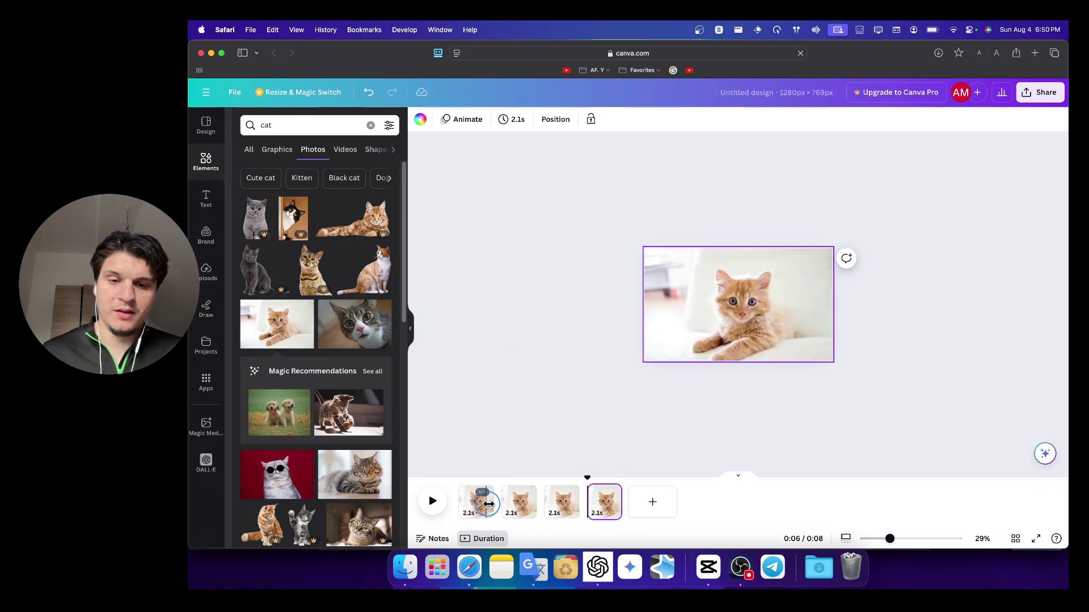
key("super+d")
- Enlarge and reposition the second page's photo into a tight close-up of the kitten's face
left_click(522, 513)
left_click(776, 343)
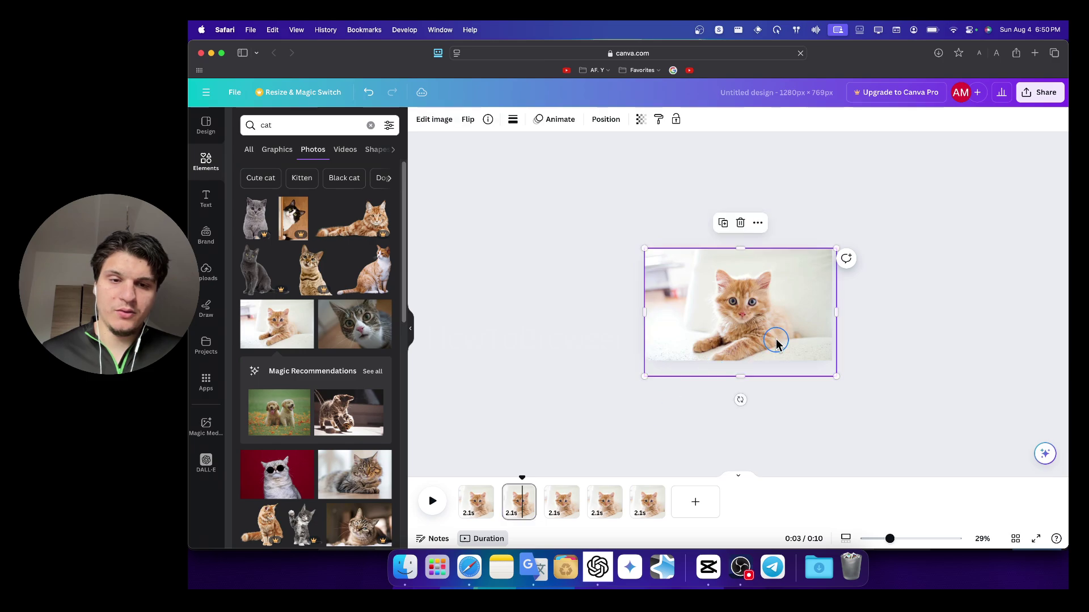
left_click_drag(836, 382, 974, 457)
left_click_drag(896, 417, 792, 386)
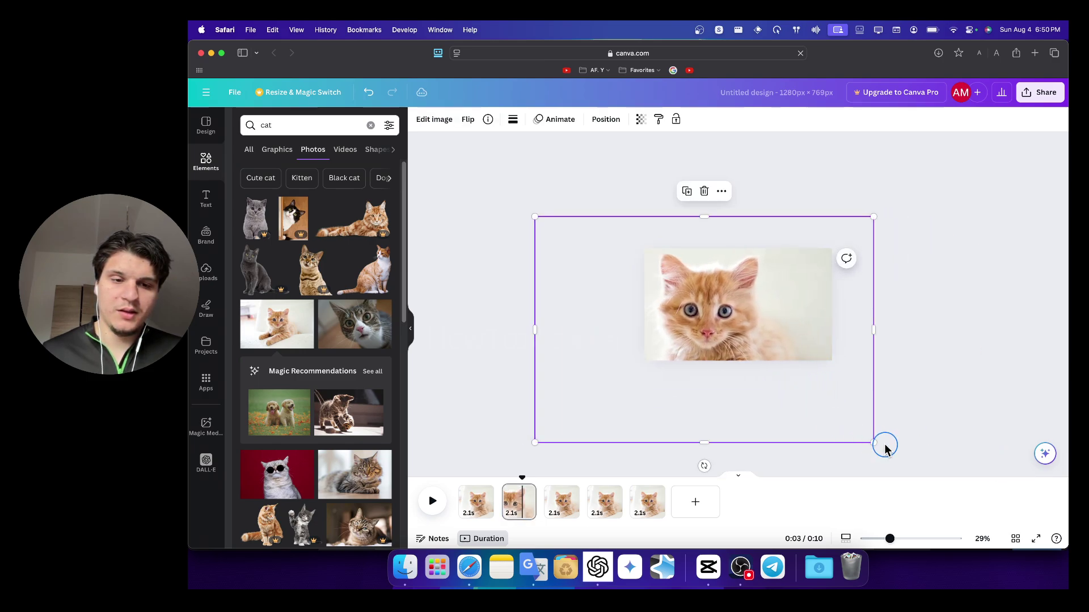
left_click_drag(873, 442, 972, 465)
- Enlarge the third page's photo and place the kitten's face in the right half of the frame
left_click(560, 497)
left_click(826, 374)
left_click_drag(892, 409, 860, 379)
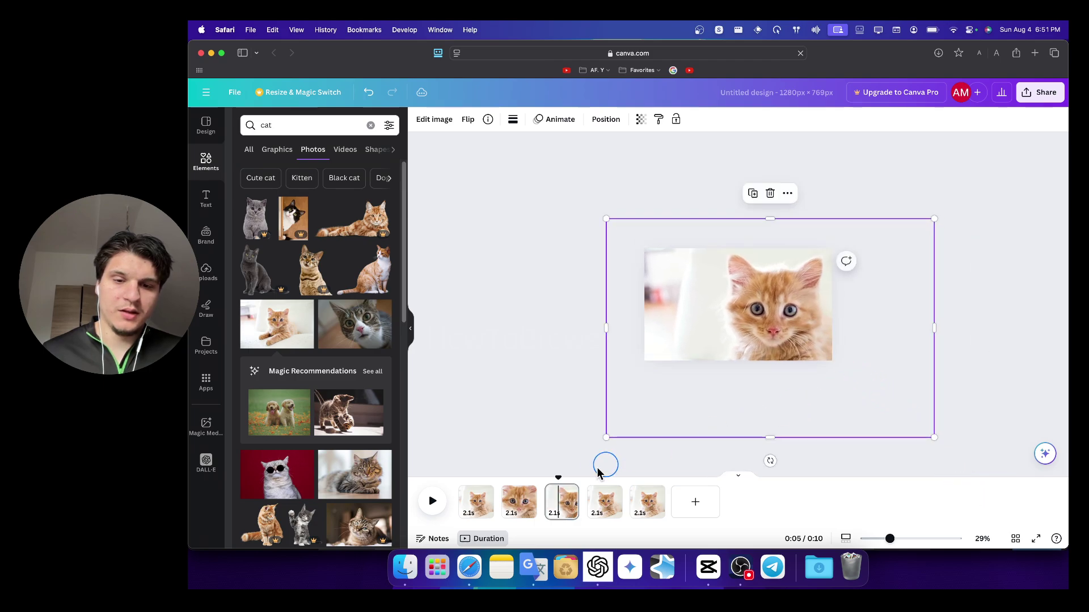
- Enlarge the fourth page's photo and shift it up and to the left to reframe the kitten's face
left_click(605, 502)
left_click(773, 315)
left_click_drag(774, 315, 694, 326)
left_click_drag(791, 377, 948, 501)
left_click_drag(882, 413, 812, 378)
- Add a Match & Move transition after the first page, set its duration to 1 second and apply it between all pages
left_click(643, 509)
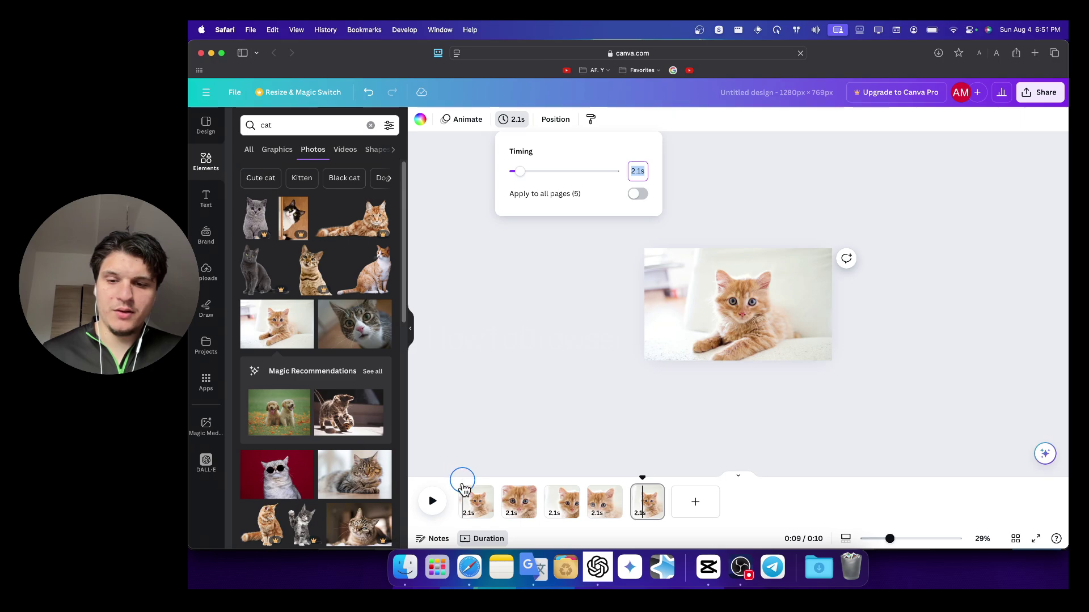
left_click(499, 512)
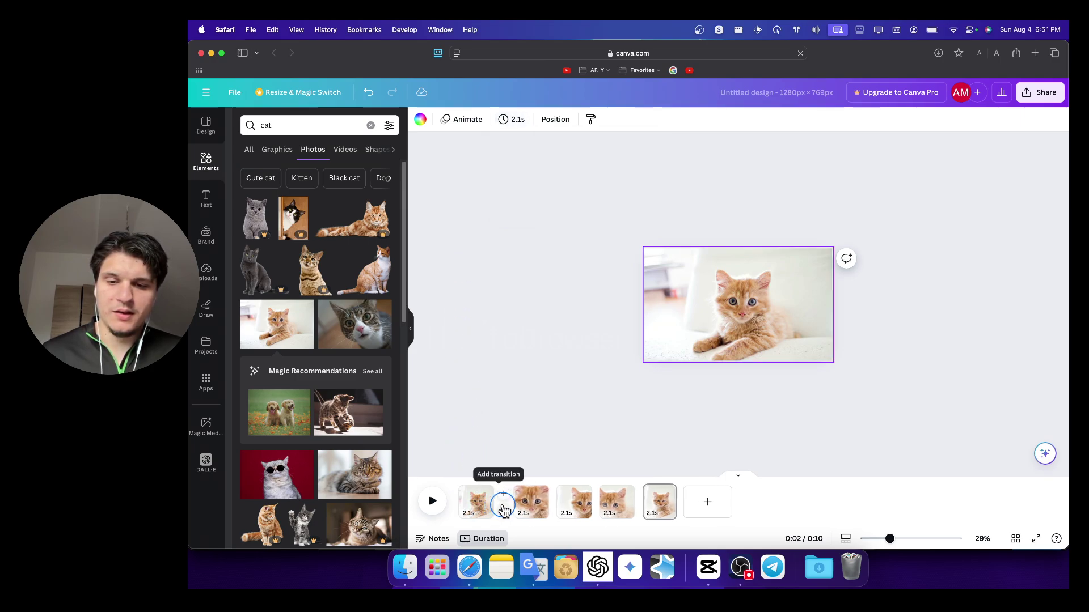
left_click(499, 507)
left_click(277, 327)
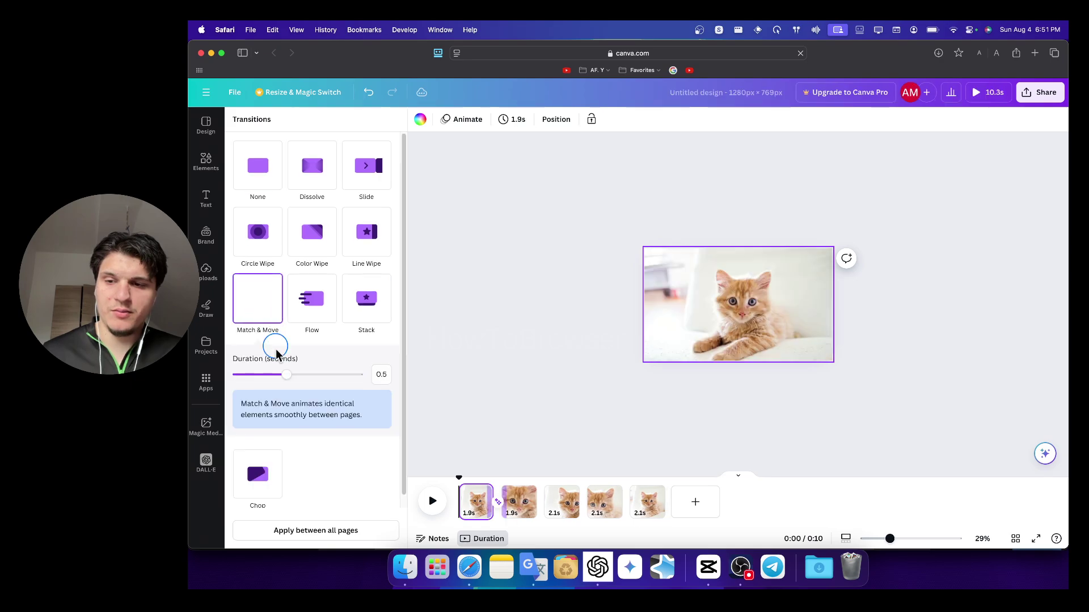
left_click_drag(299, 375, 403, 385)
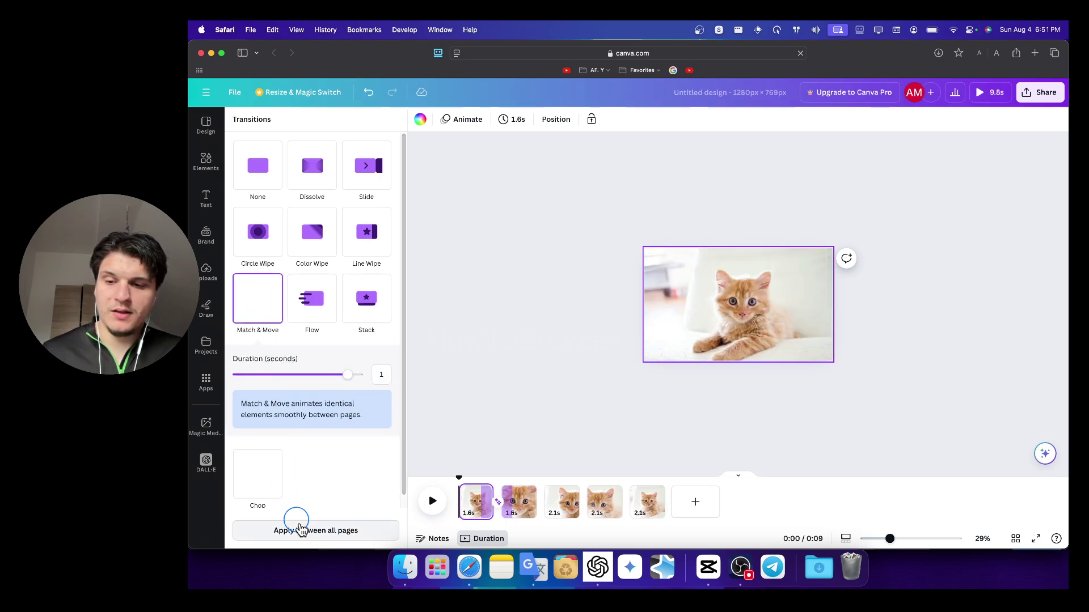
left_click(299, 528)
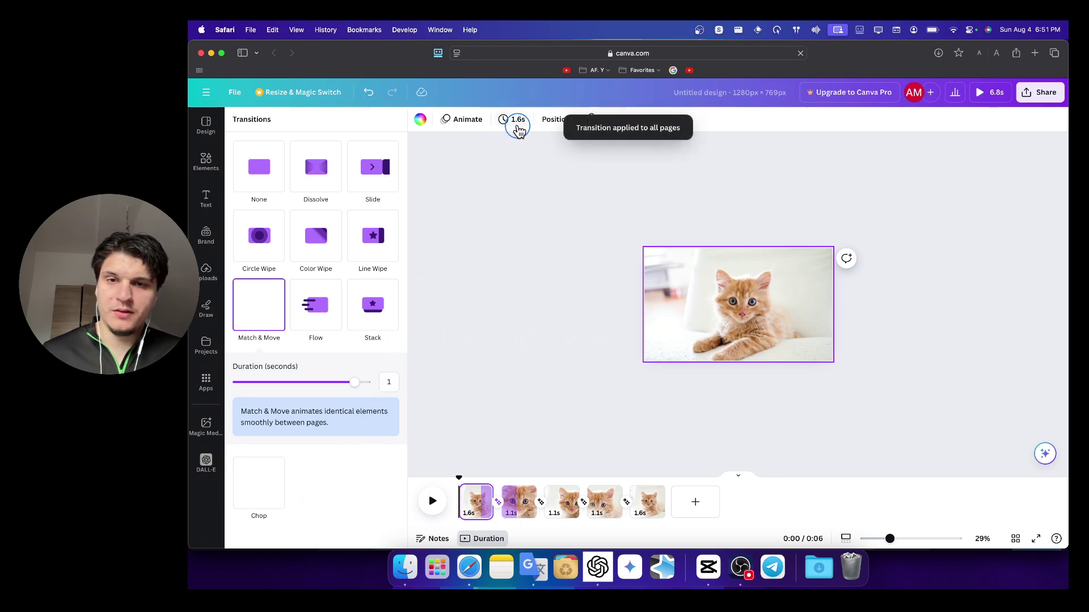
- Set the page timing to 1.1 seconds and apply it to all five pages
left_click(516, 124)
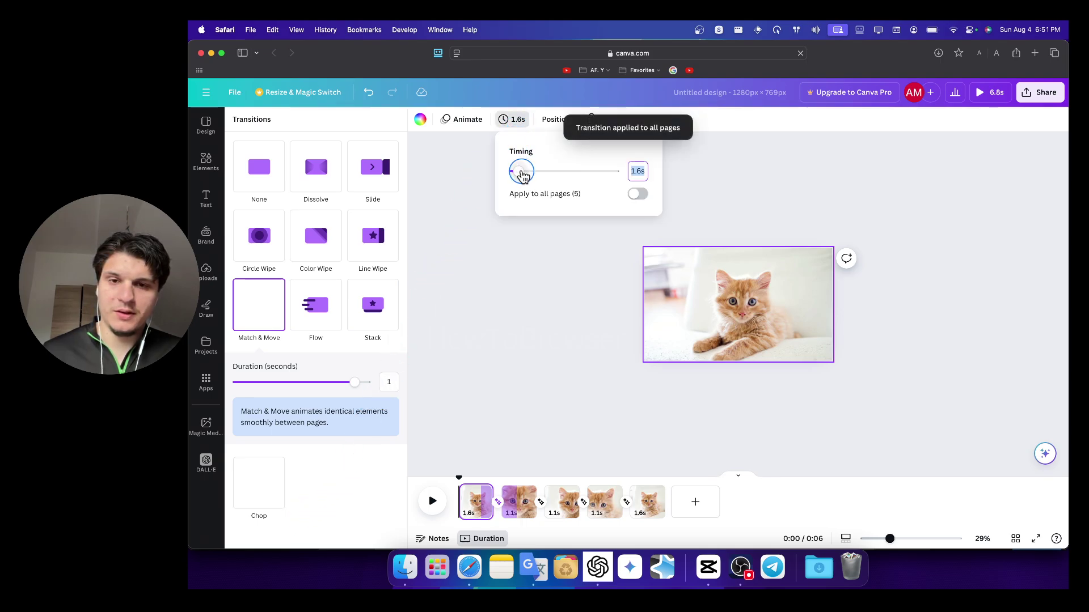
left_click(636, 193)
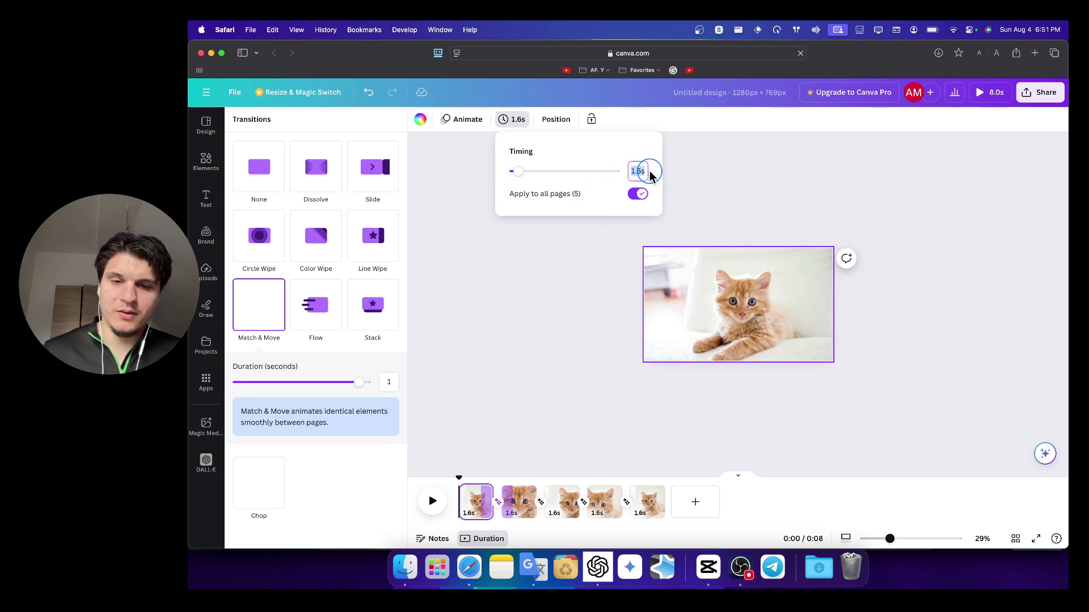
left_click(632, 196)
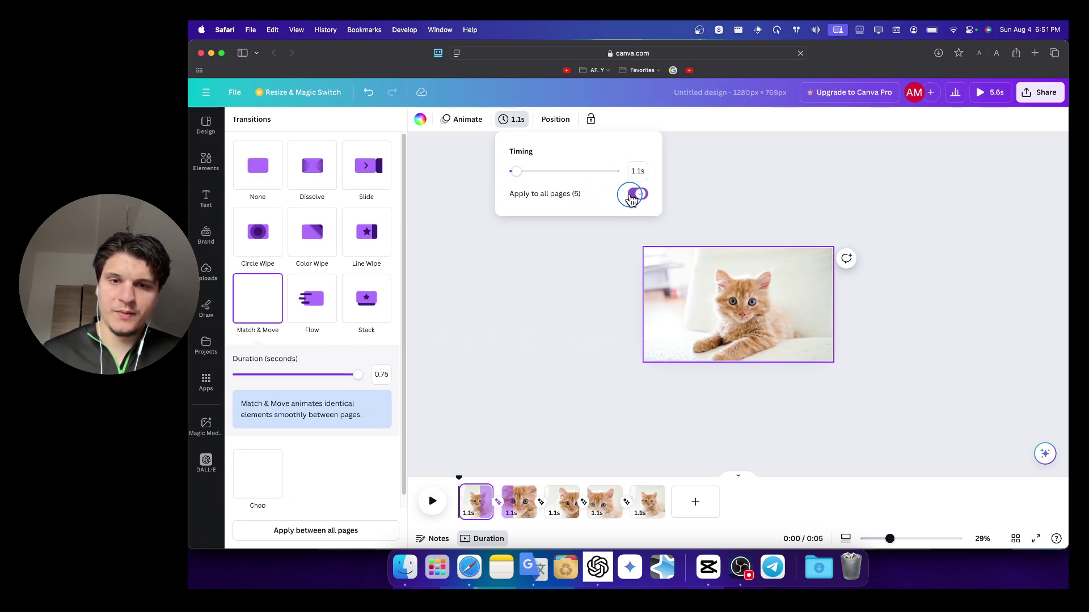
- Play the kitten sequence to review its Match & Move zooms, stop the playback and switch to OBS
left_click(431, 508)
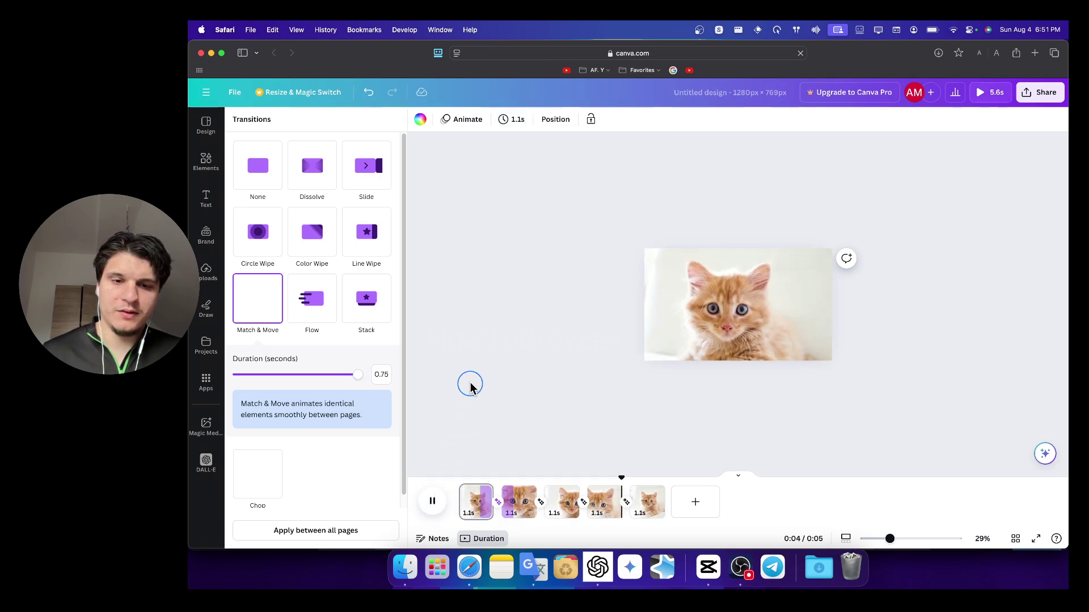
left_click(429, 509)
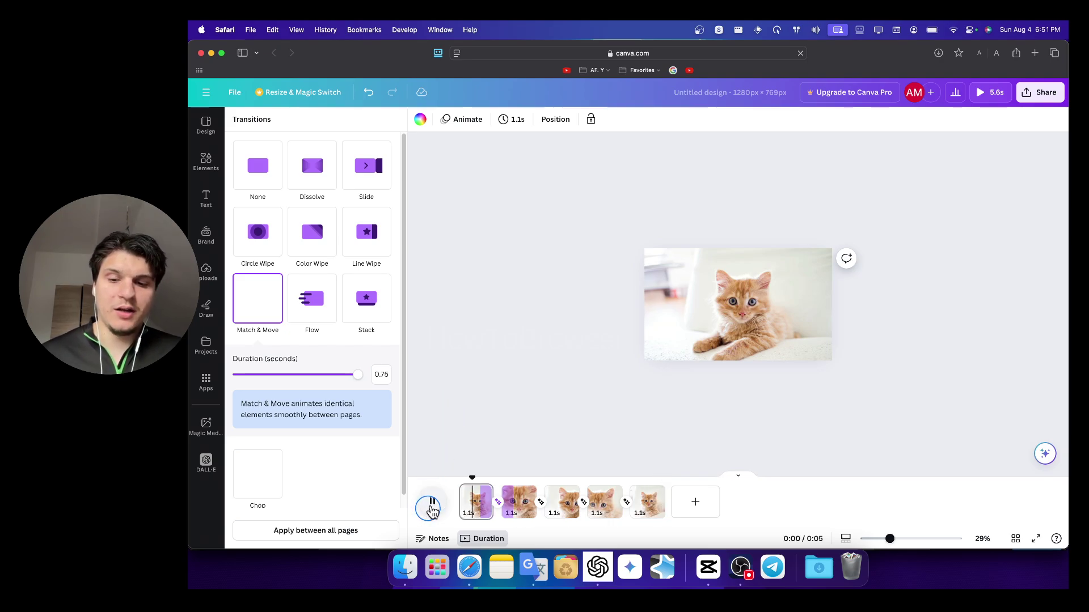
left_click(740, 567)
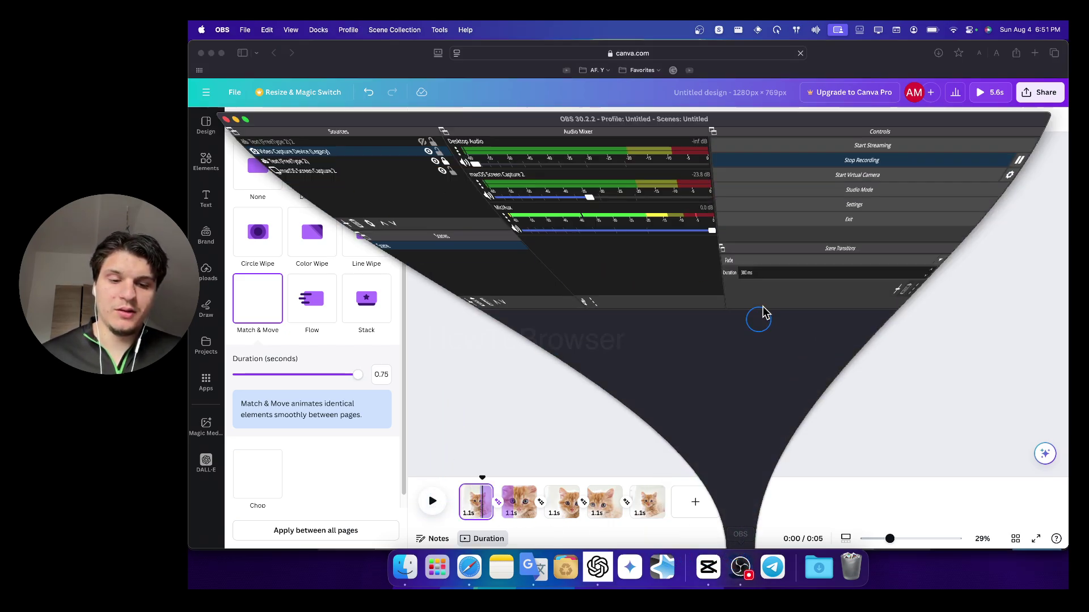